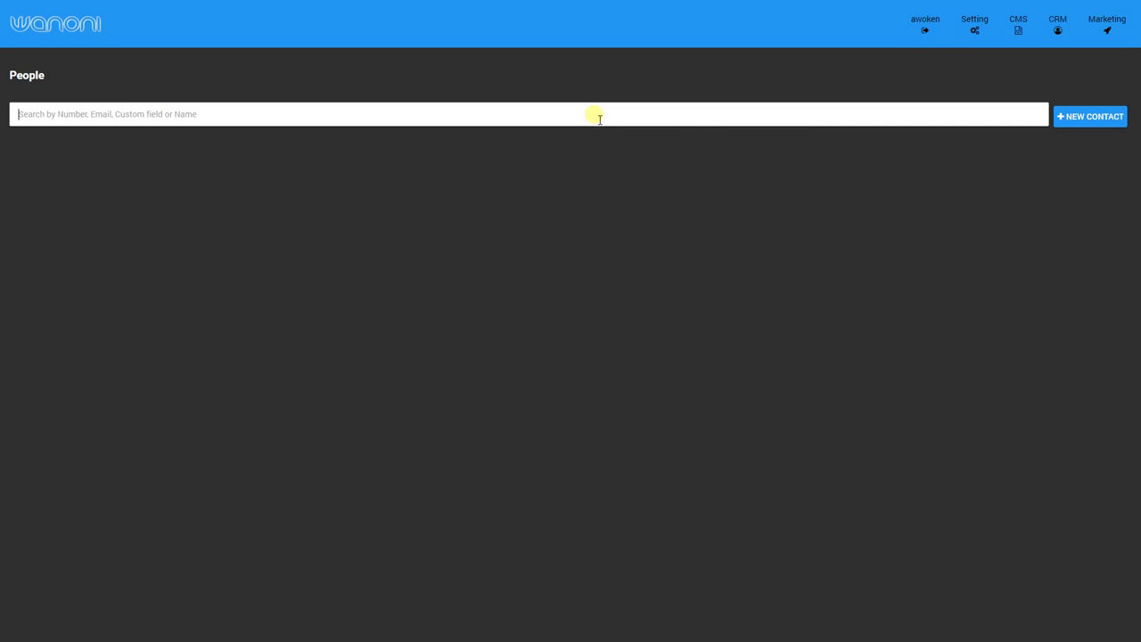
# Search People by the contact's phone number.
pyautogui.click(655, 117)
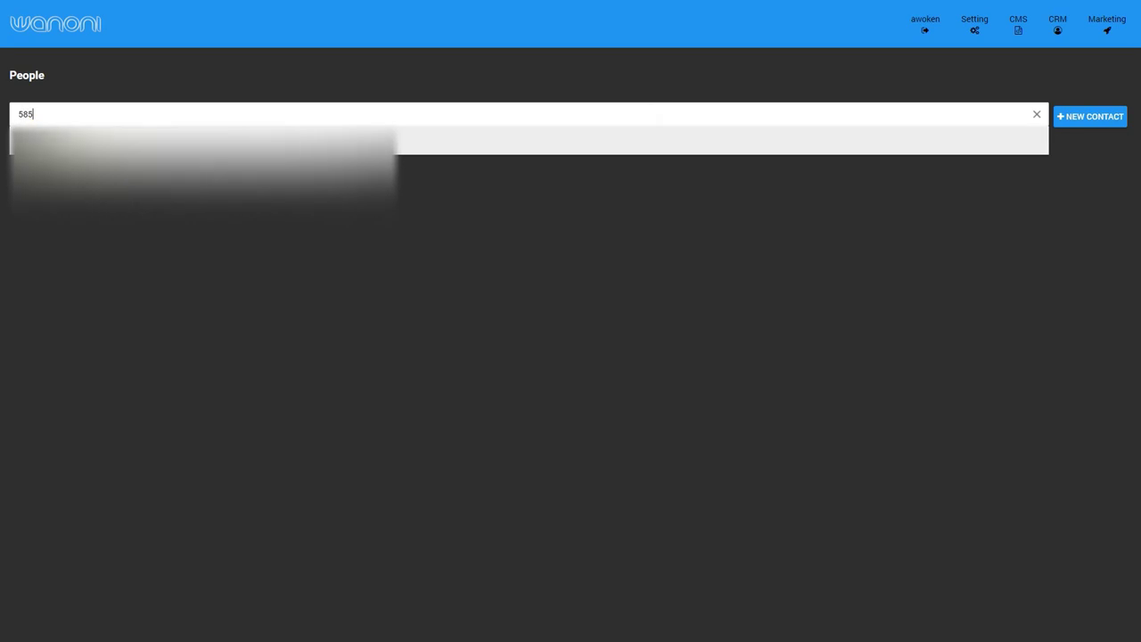
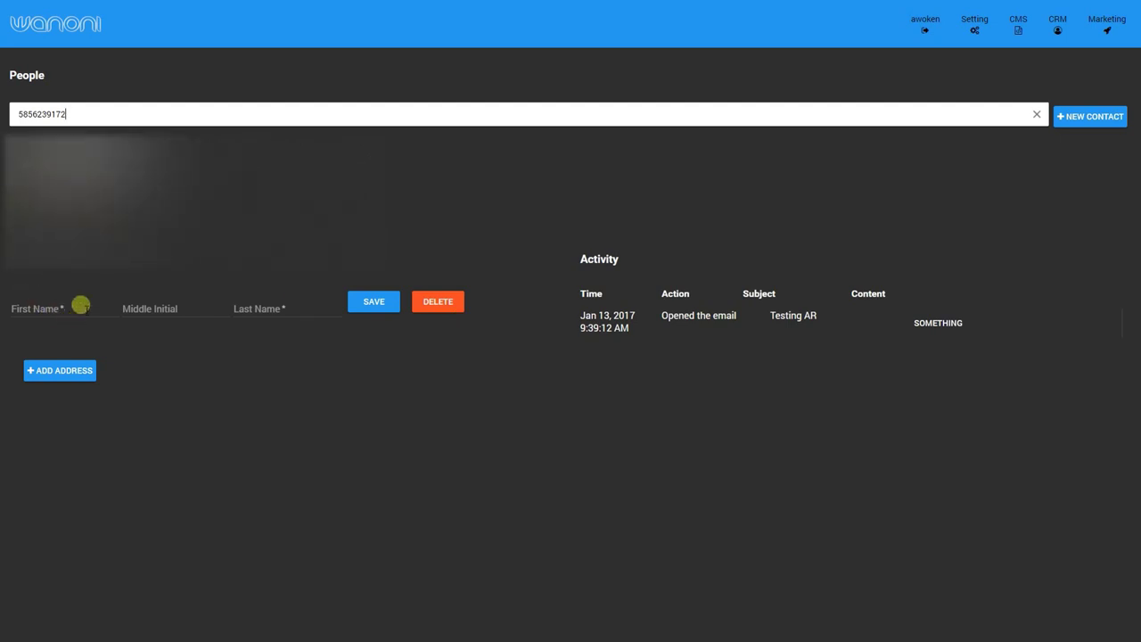
# Set the contact's salutation to Mr, then preview and close the opened email in Activity.
pyautogui.click(51, 284)
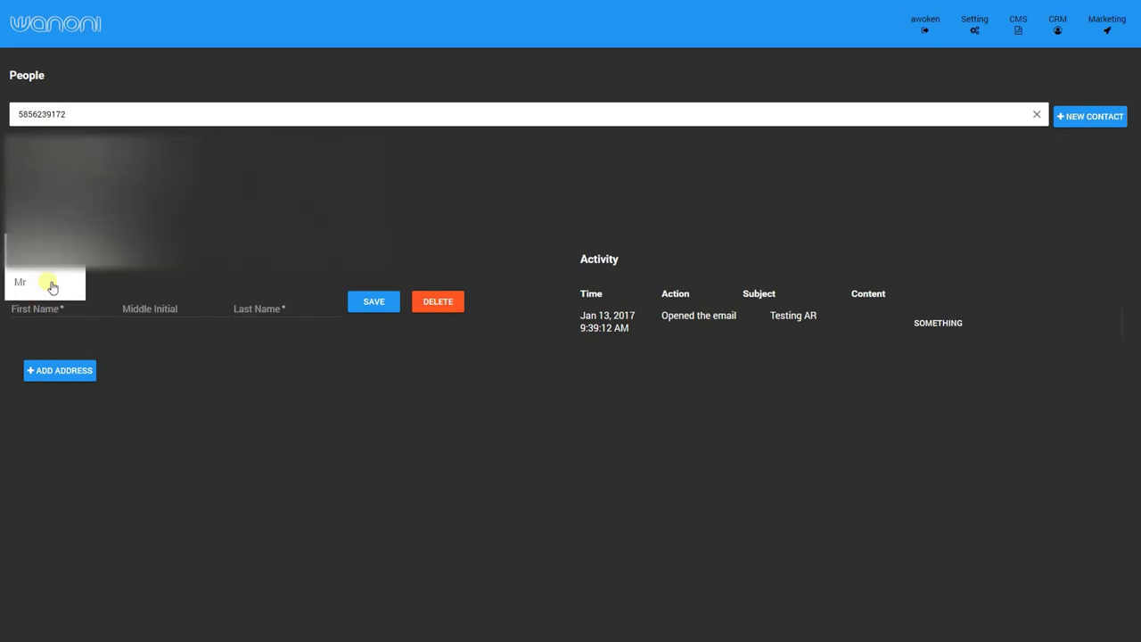
pyautogui.click(46, 280)
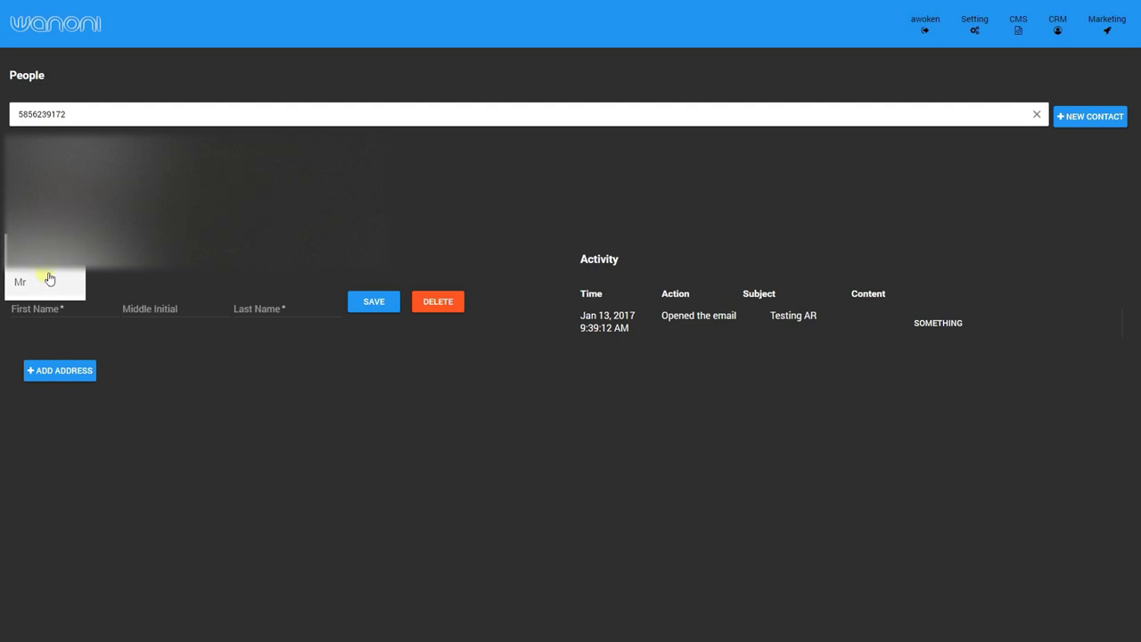
pyautogui.click(84, 264)
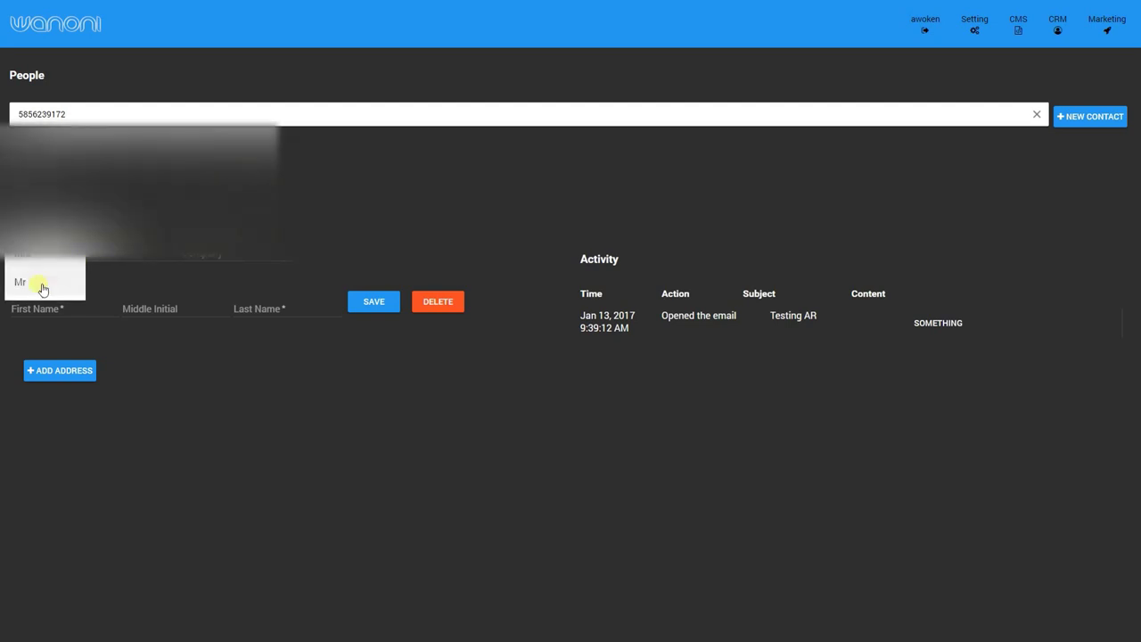
pyautogui.click(44, 280)
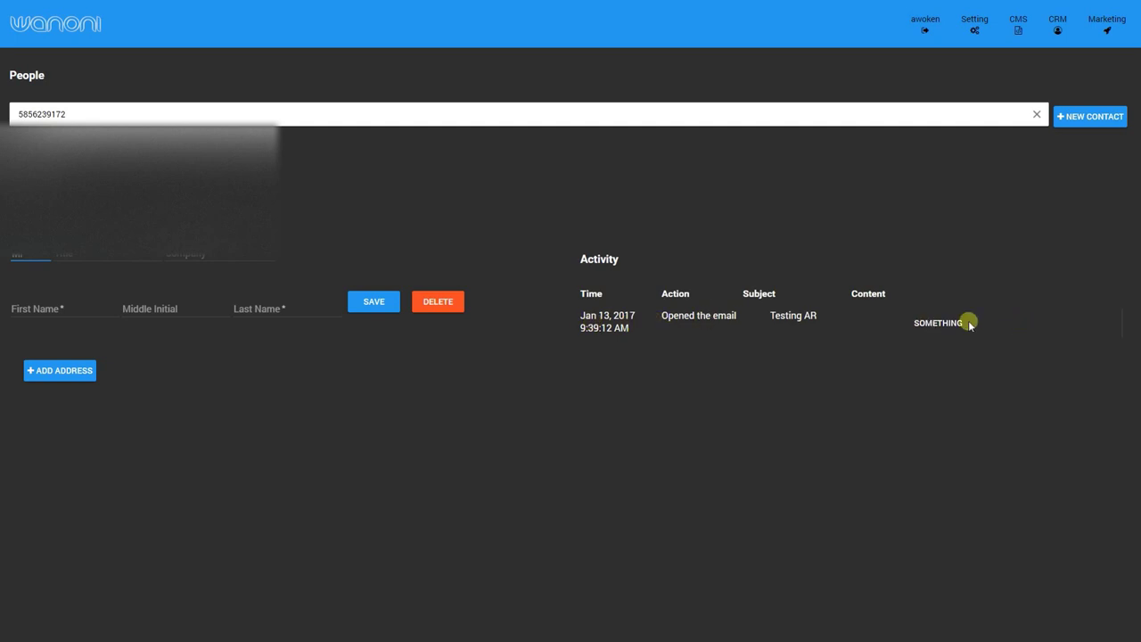
pyautogui.click(932, 326)
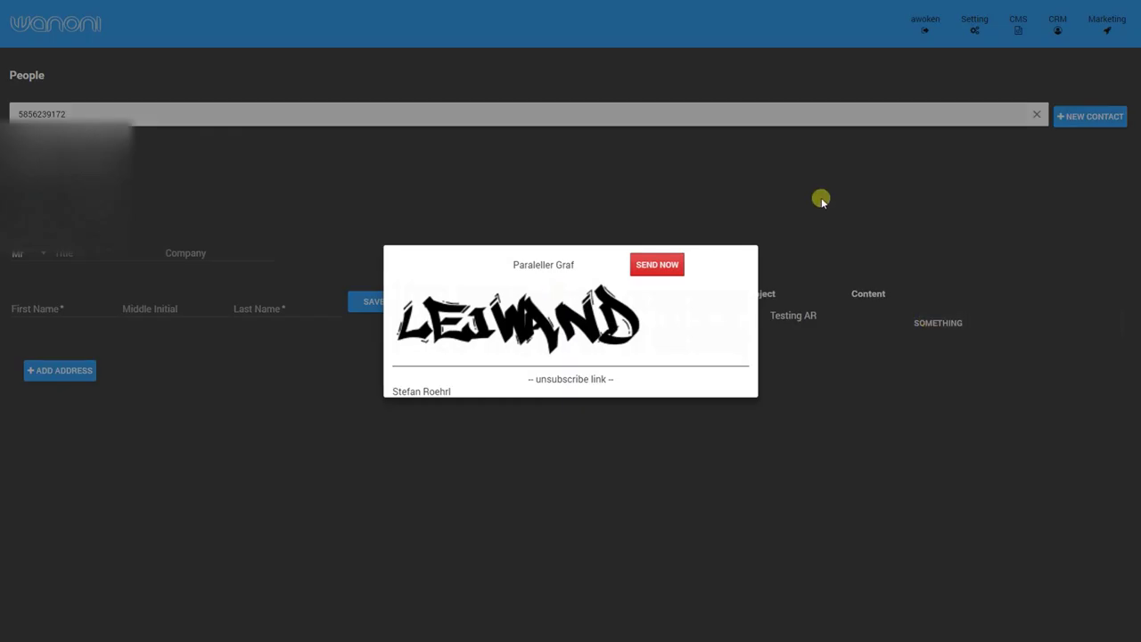
pyautogui.click(821, 200)
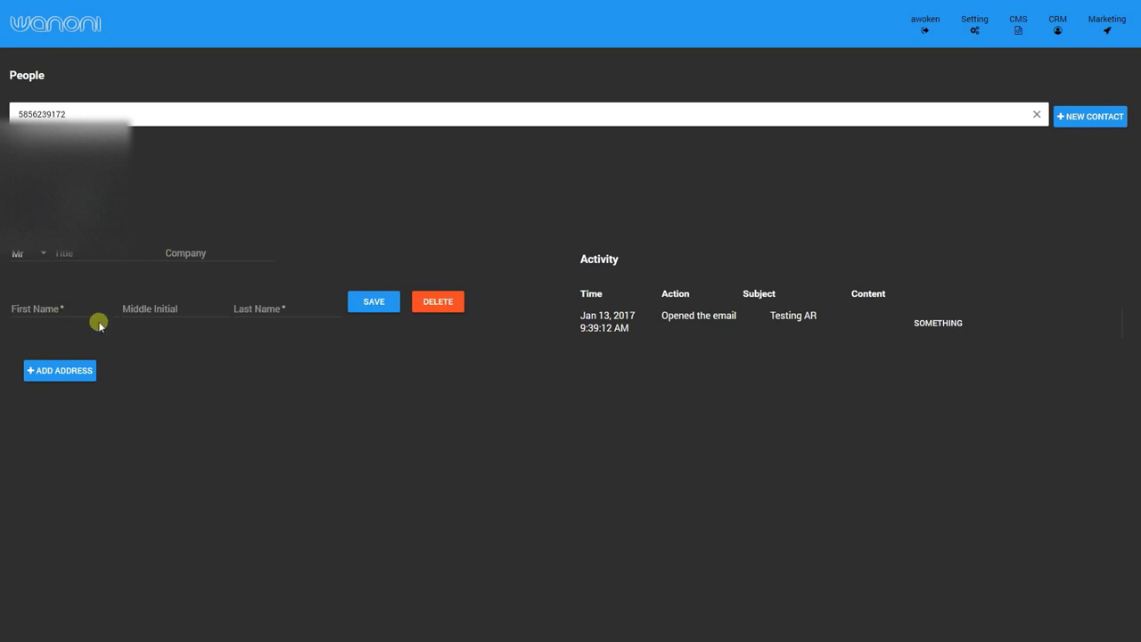
pyautogui.click(62, 373)
pyautogui.scroll(-1, 178, 375)
pyautogui.scroll(-1, 188, 375)
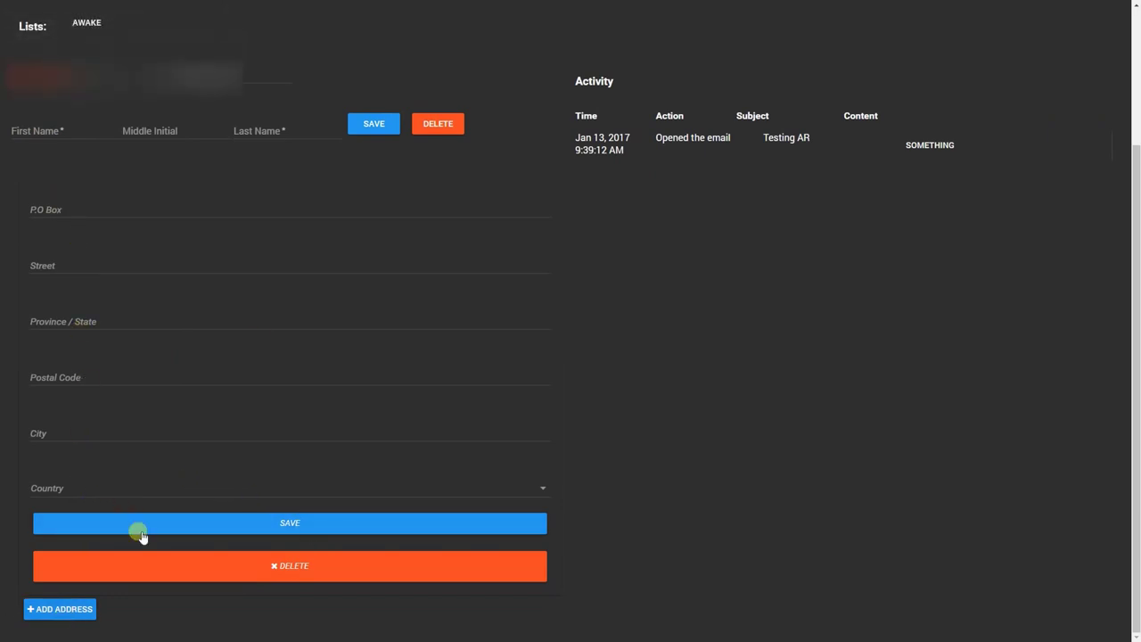
pyautogui.scroll(2, 257, 336)
pyautogui.scroll(-2, 256, 338)
pyautogui.scroll(2, 270, 336)
pyautogui.scroll(-1, 539, 397)
pyautogui.scroll(-1, 517, 432)
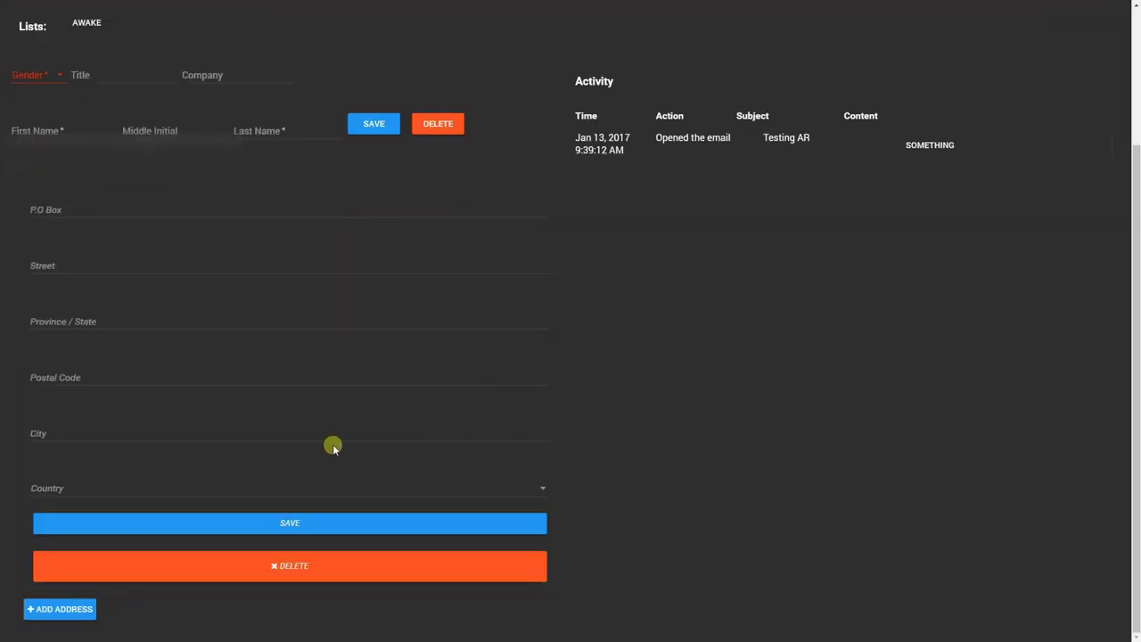
pyautogui.click(290, 575)
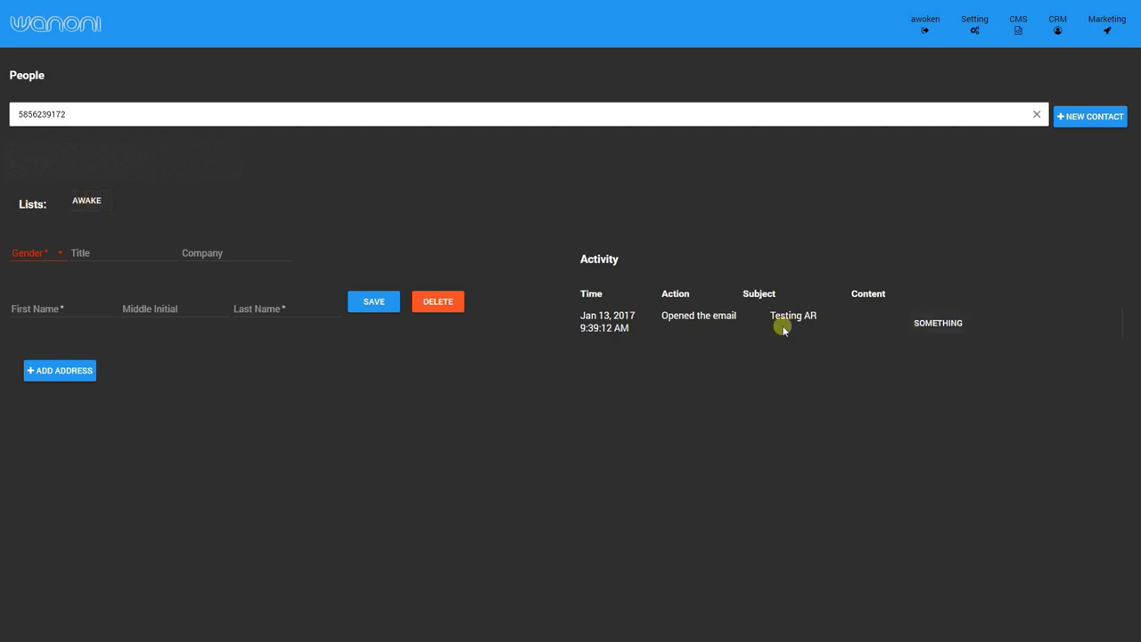
# Open the awake texting list from the contact's list memberships.
pyautogui.moveTo(585, 318); pyautogui.dragTo(982, 319)
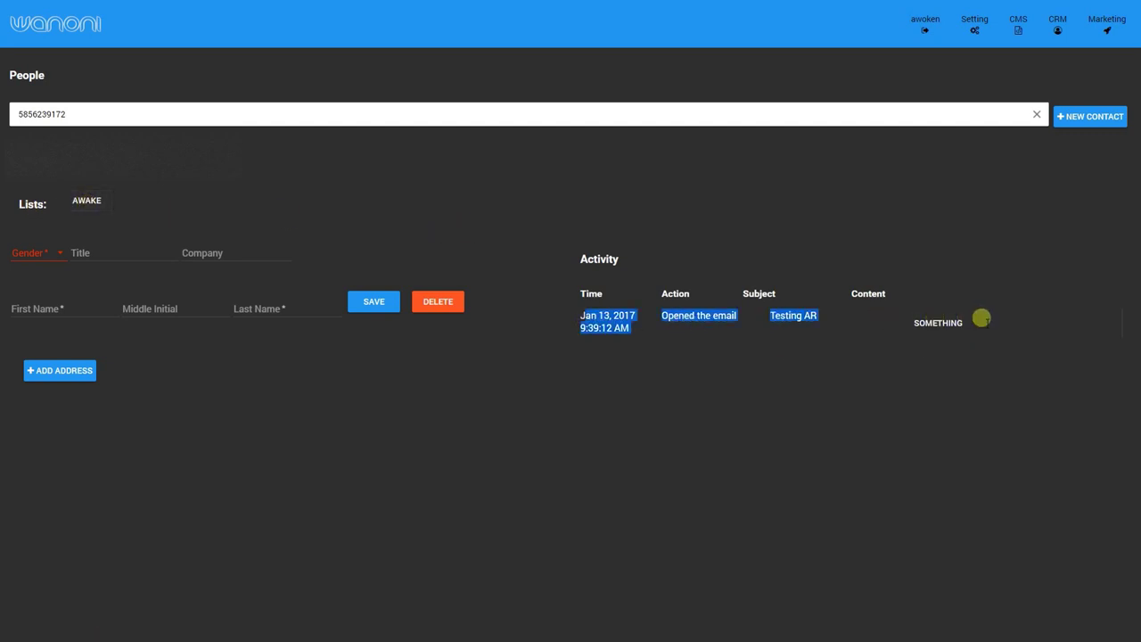
pyautogui.click(680, 239)
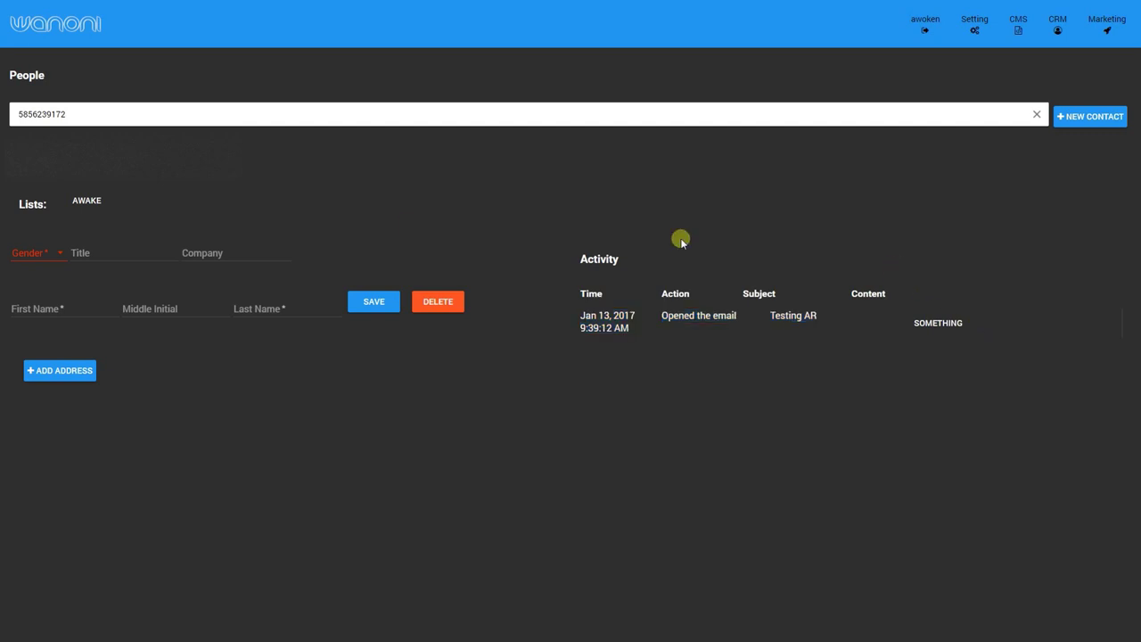
pyautogui.click(93, 207)
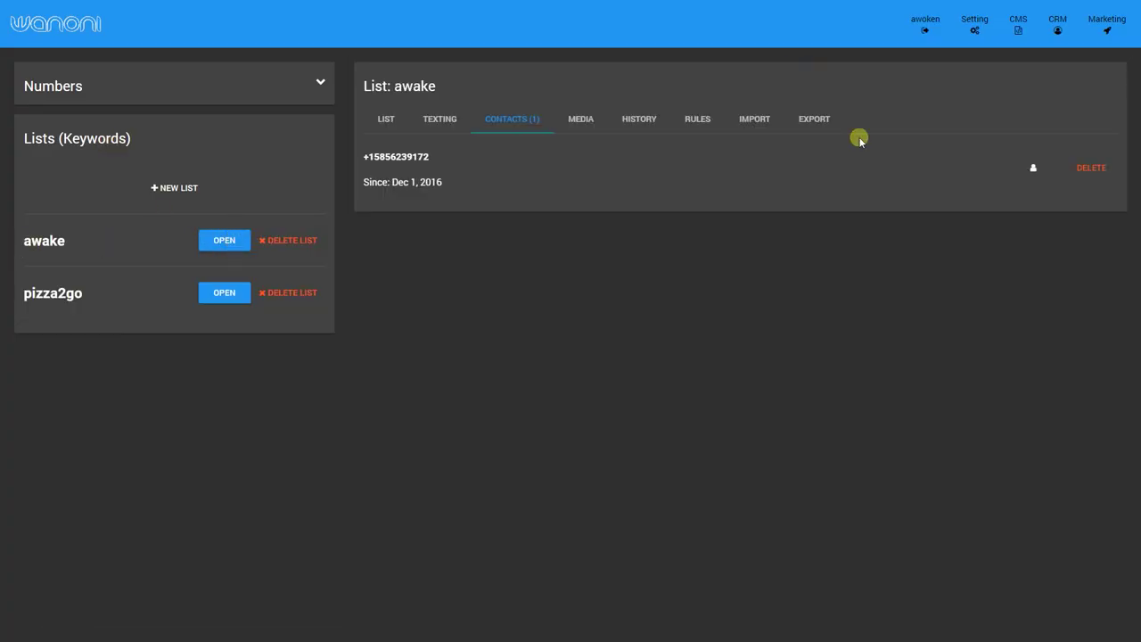
# Return from the awake list to the contact's People record via the CRM menu.
pyautogui.click(1055, 27)
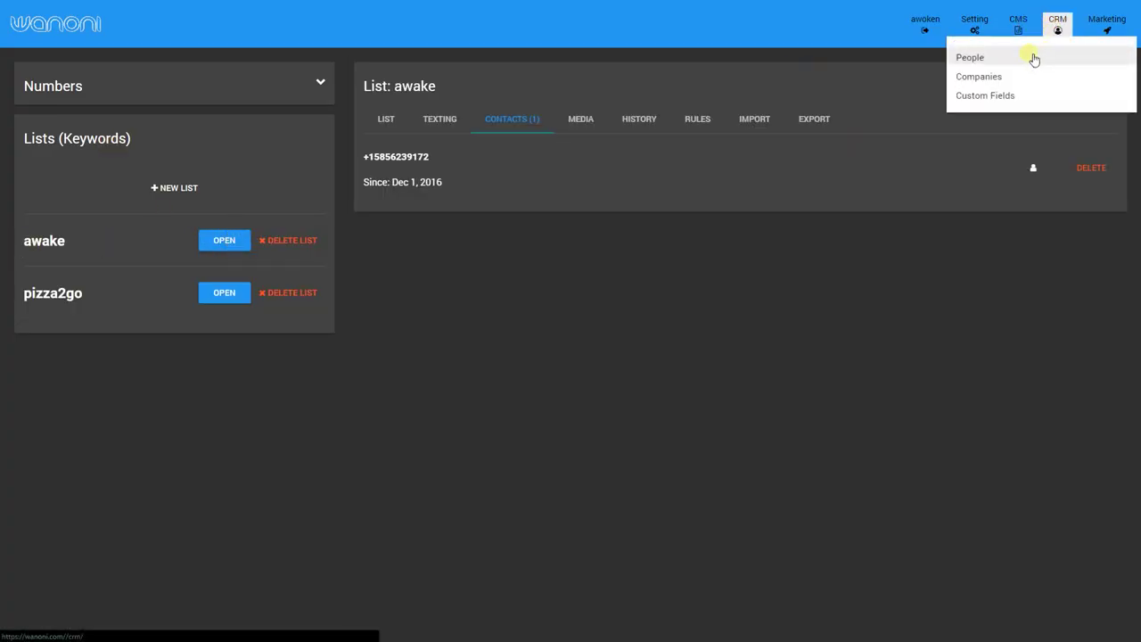
pyautogui.click(1037, 175)
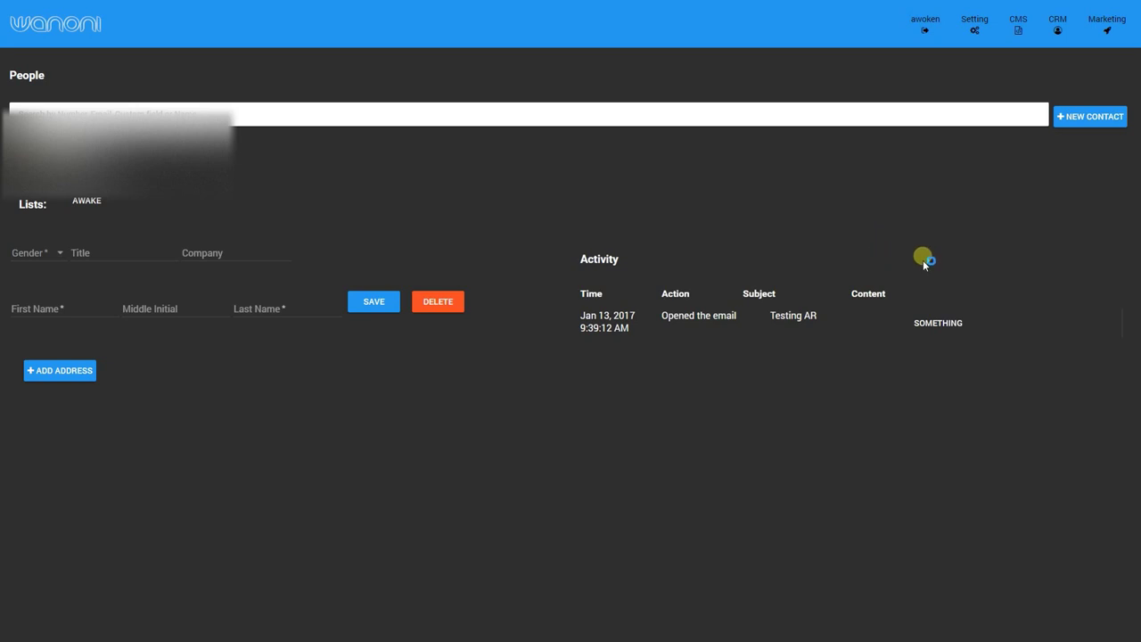
# Go to the CRM Companies page.
pyautogui.click(1060, 29)
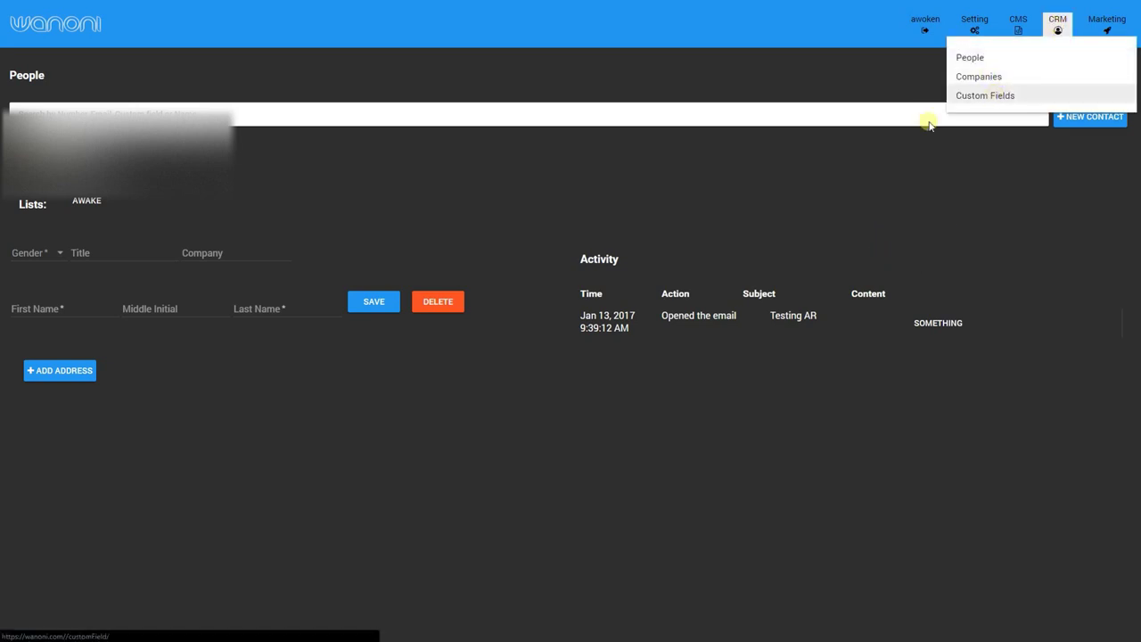
pyautogui.click(239, 249)
pyautogui.click(235, 256)
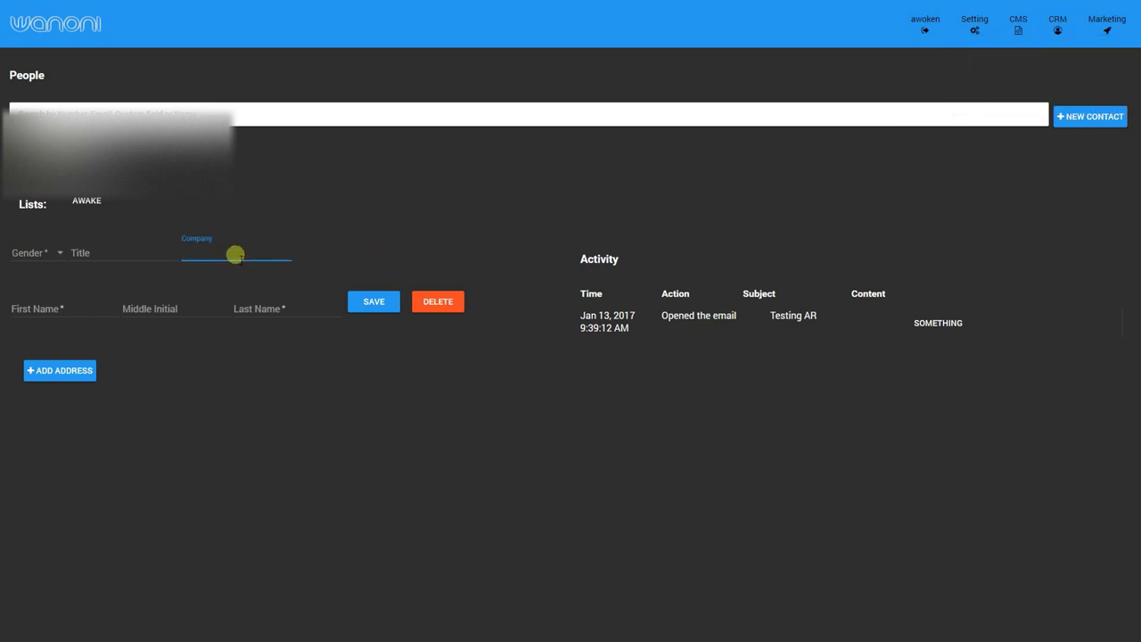
pyautogui.click(1057, 25)
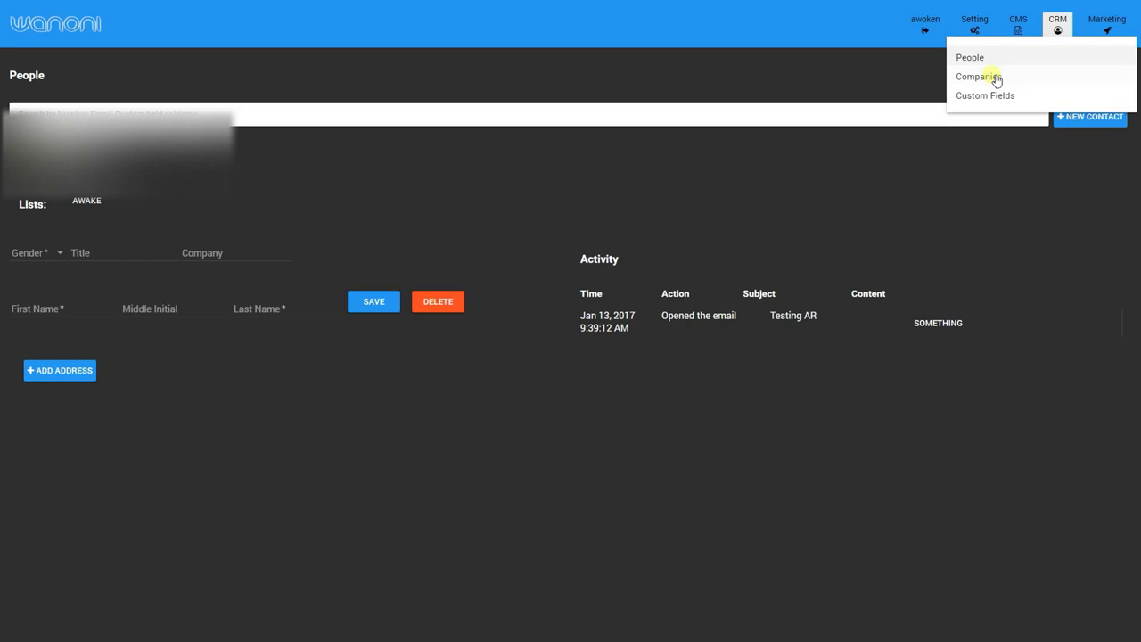
pyautogui.click(980, 76)
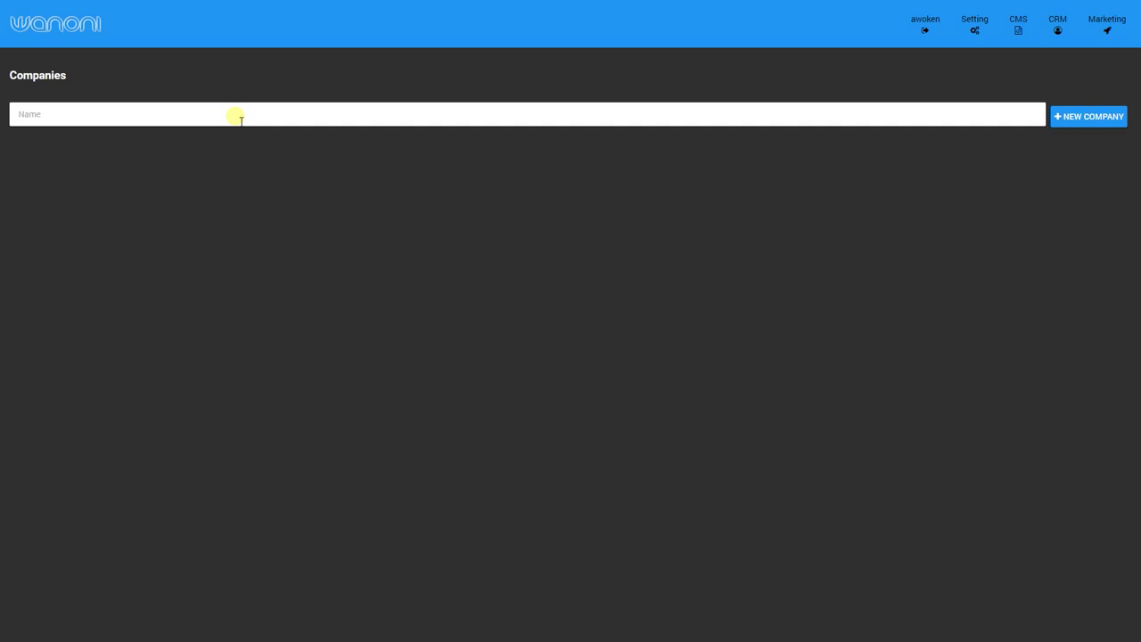
# Search companies for 'wan', find none, and create a new company named Wanoni.
pyautogui.click(241, 117)
pyautogui.write('wan')
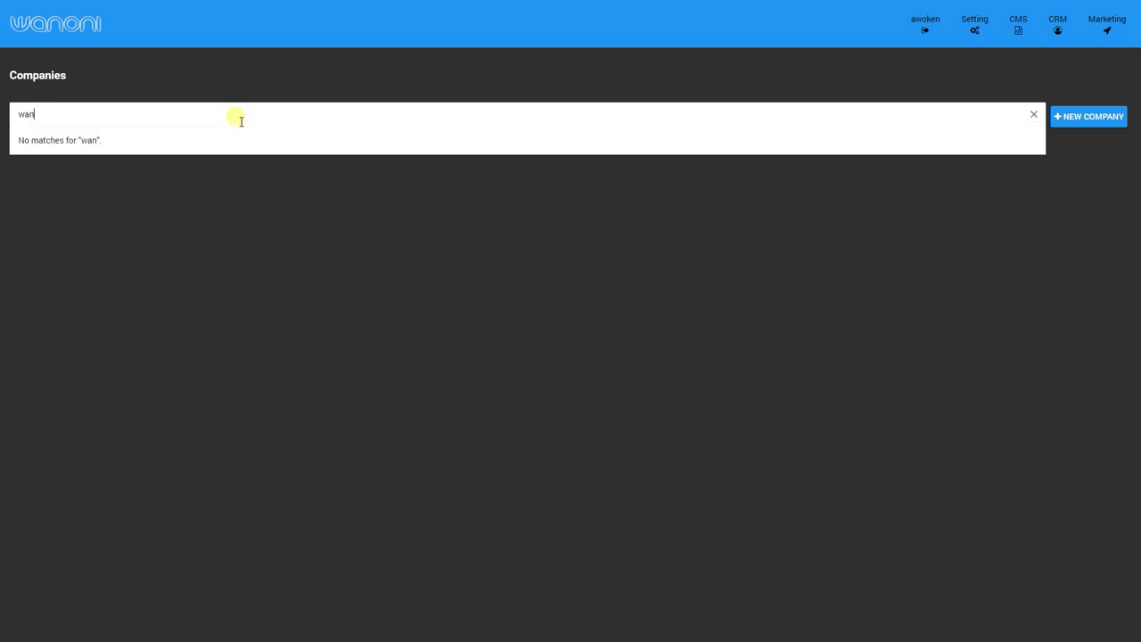
pyautogui.click(950, 185)
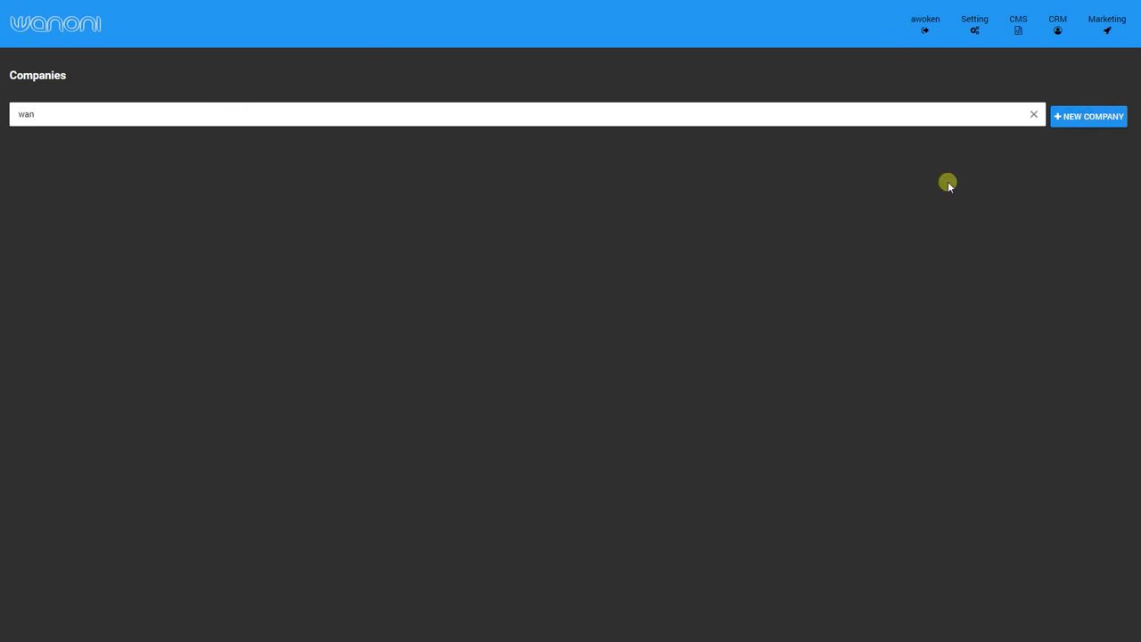
pyautogui.click(1081, 125)
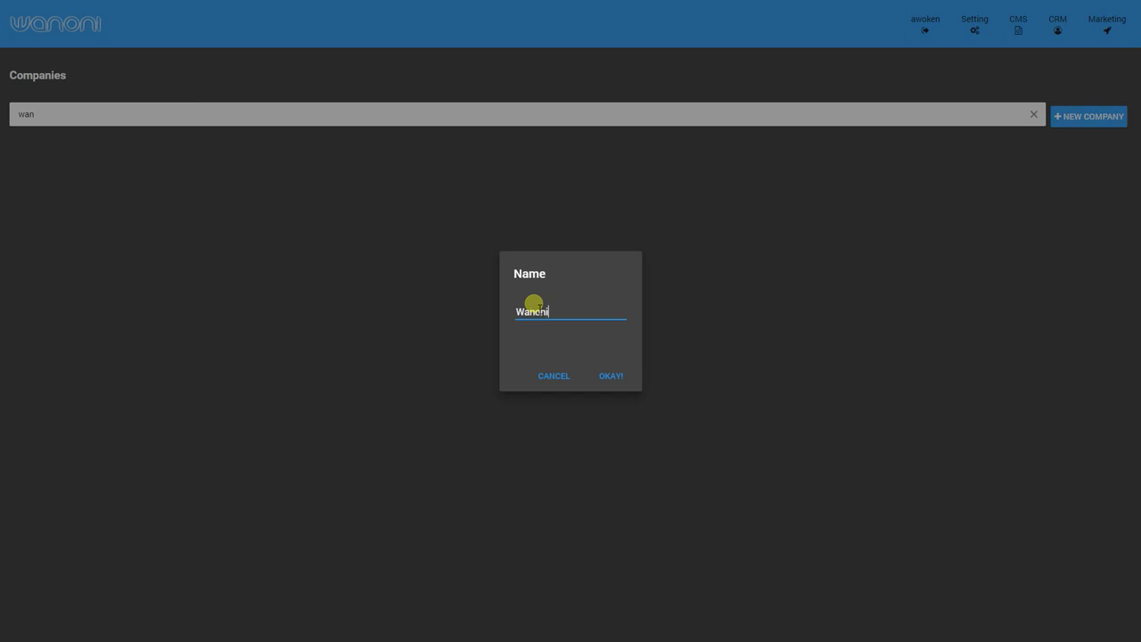
pyautogui.click(611, 378)
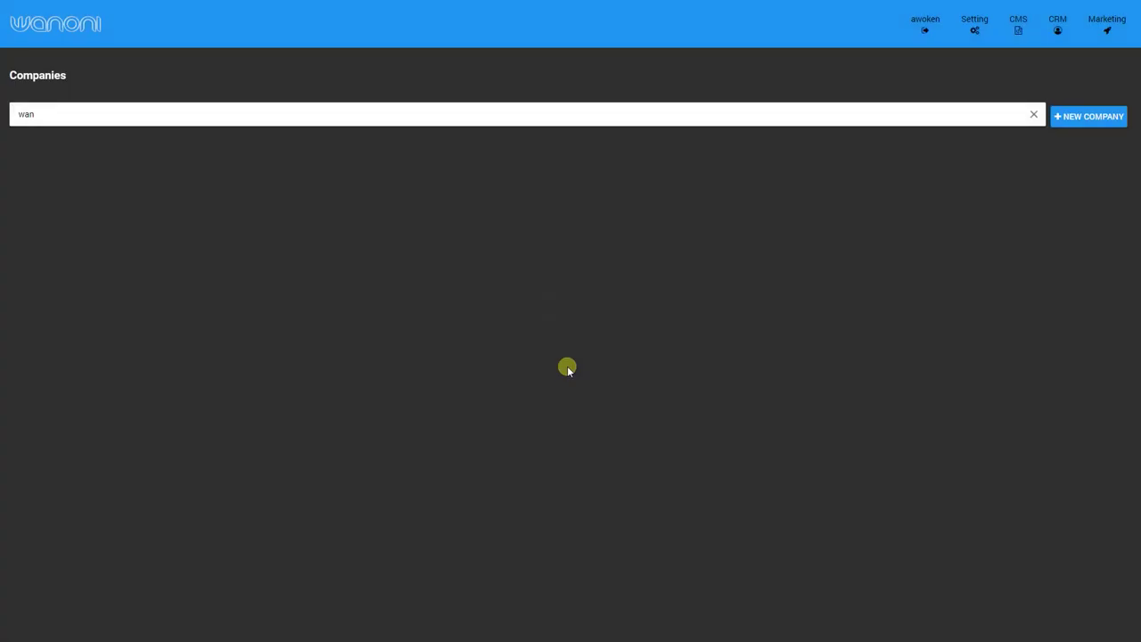
pyautogui.click(612, 348)
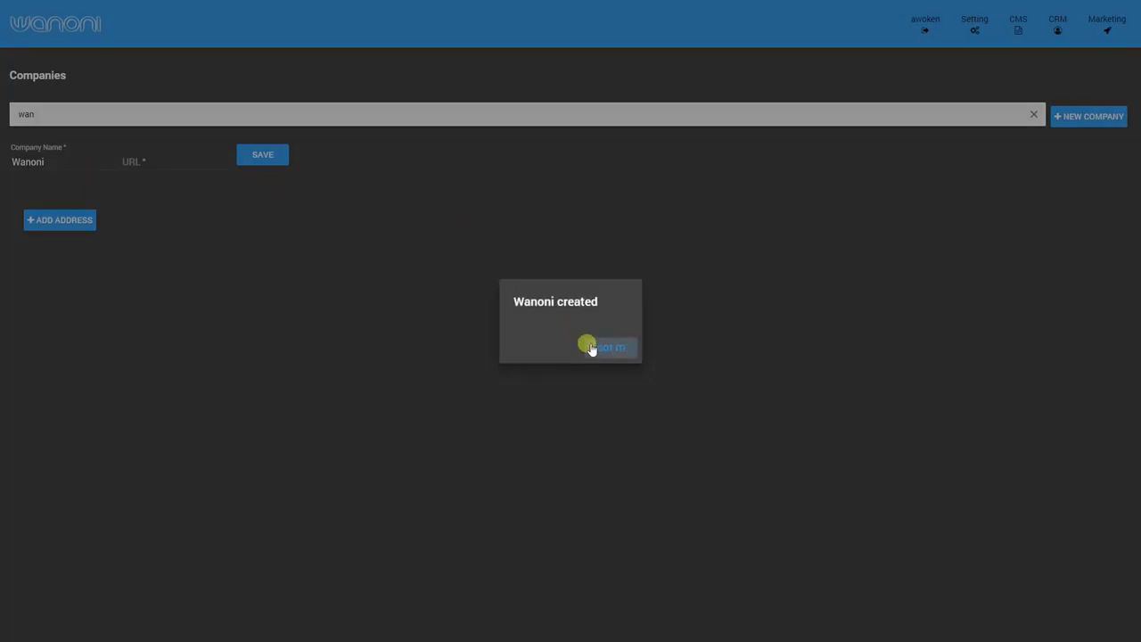
pyautogui.click(174, 161)
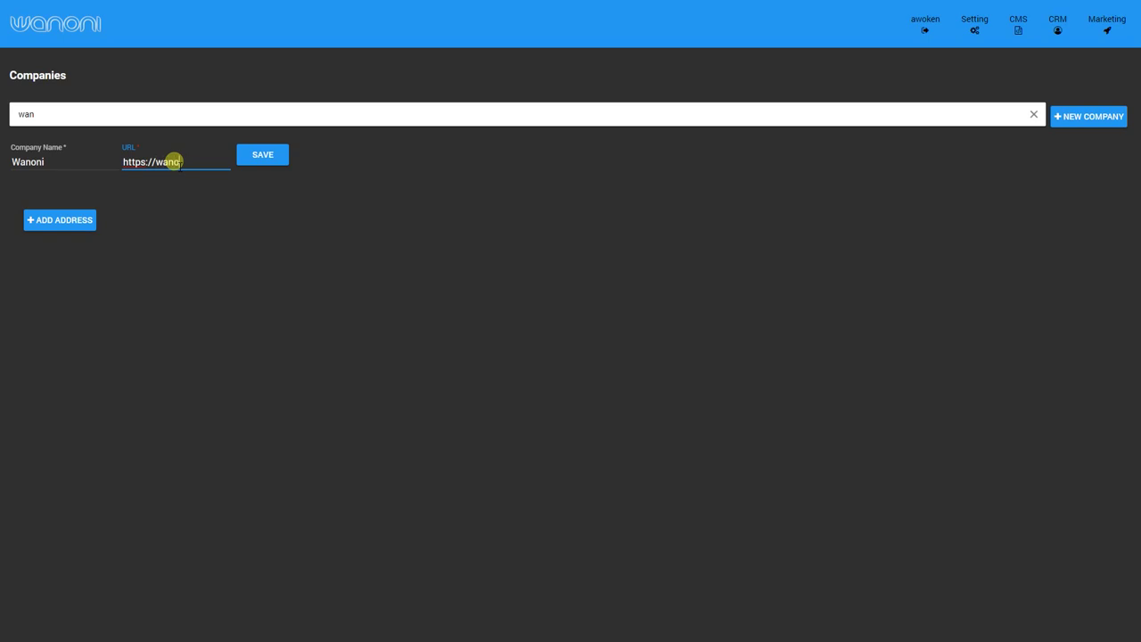
pyautogui.click(274, 160)
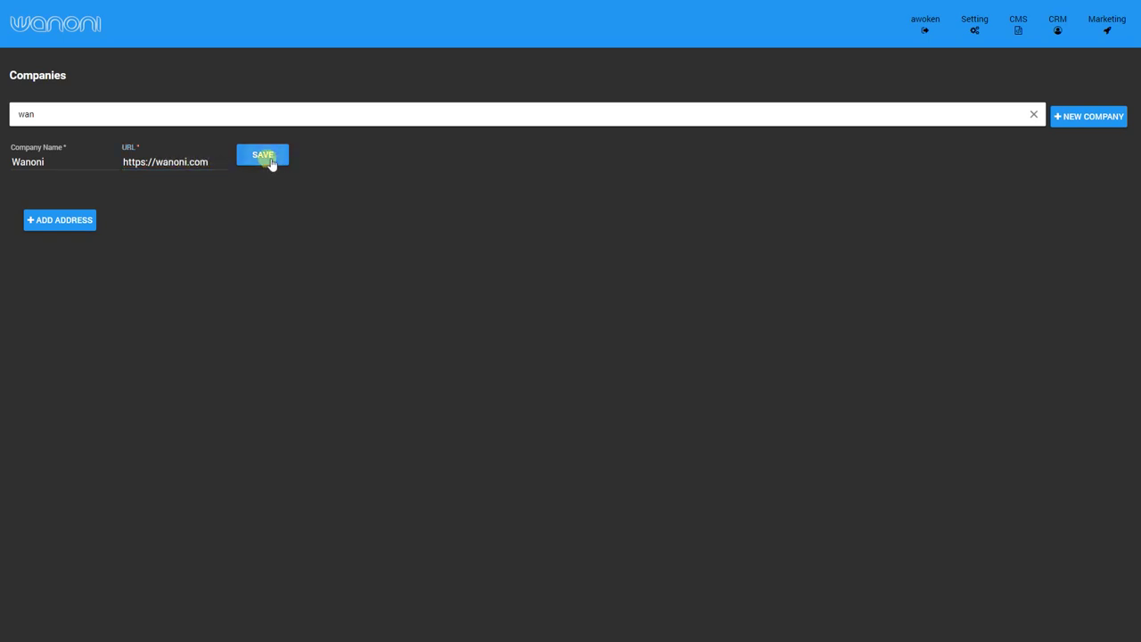
pyautogui.click(55, 221)
# Open the contact in CRM People by searching its phone number.
pyautogui.click(1059, 30)
pyautogui.click(985, 77)
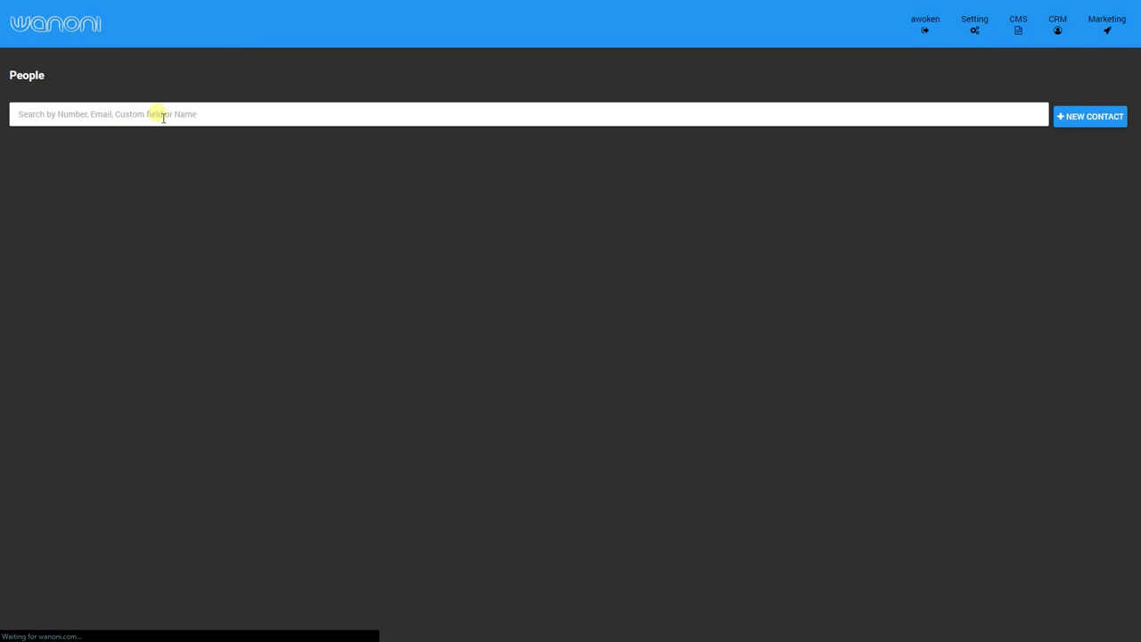
pyautogui.click(164, 116)
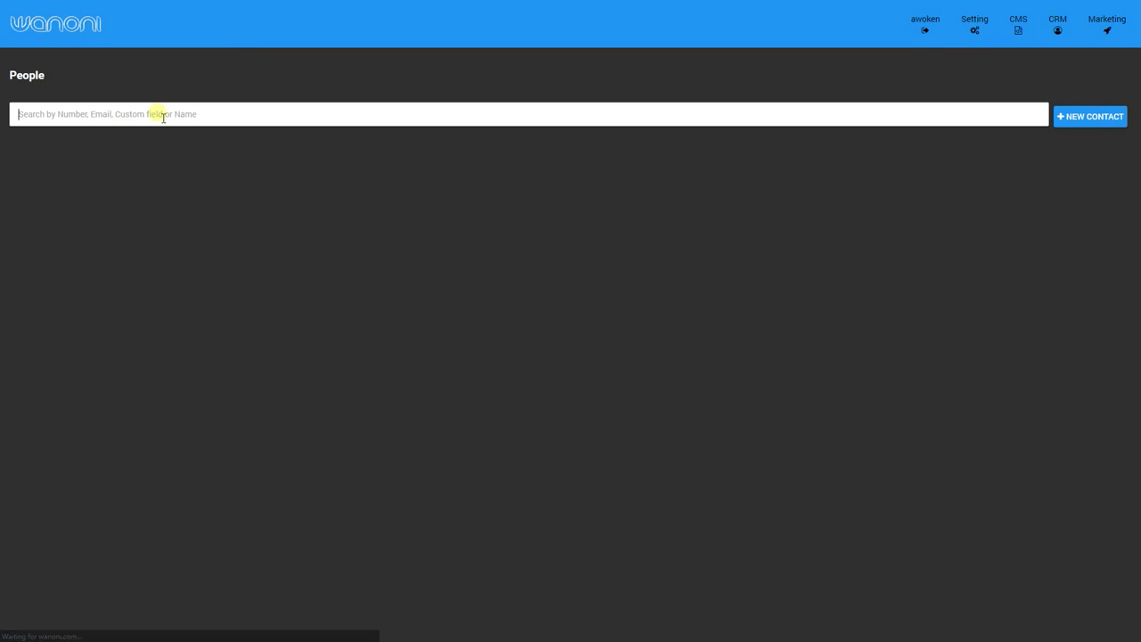
pyautogui.write('585')
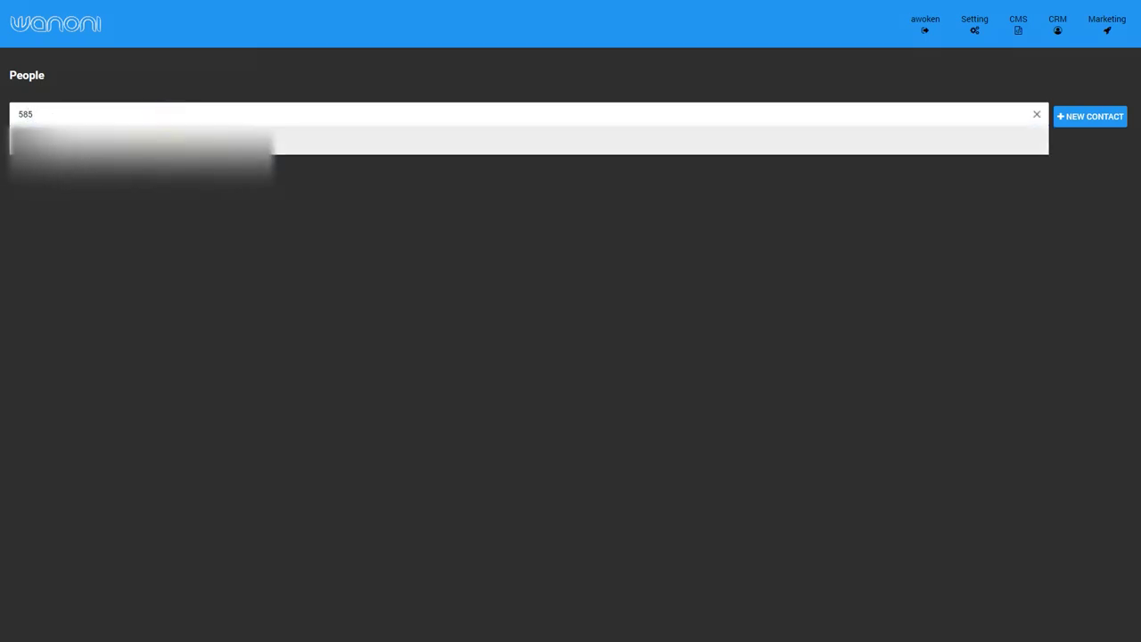
pyautogui.click(143, 147)
# Assign the contact to company Wanoni with position IT director.
pyautogui.click(216, 250)
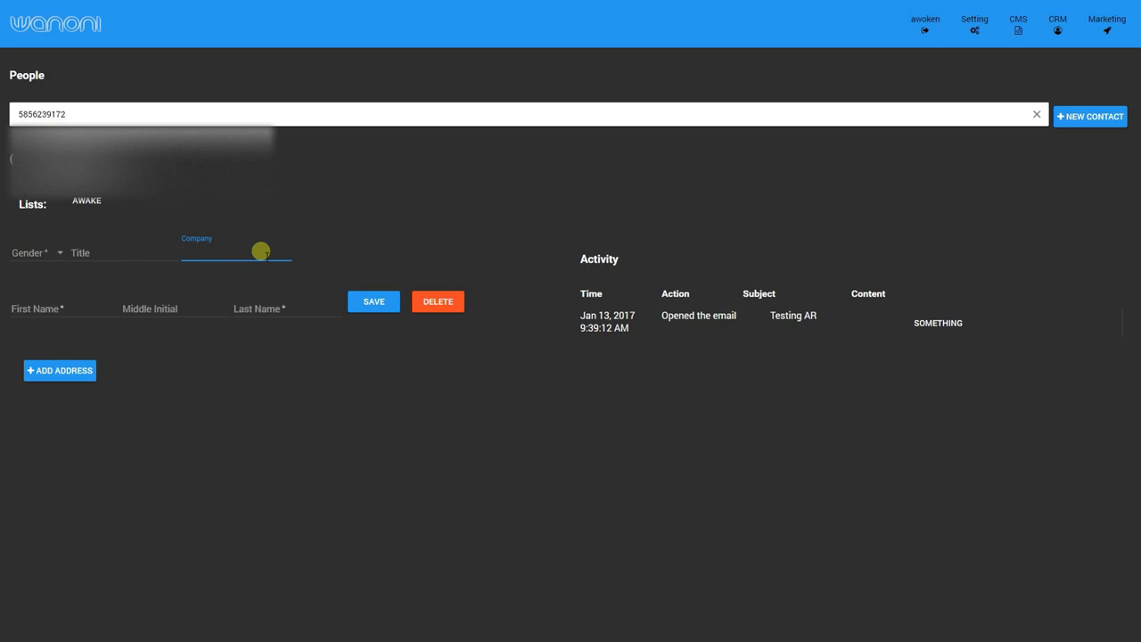
pyautogui.write('wan')
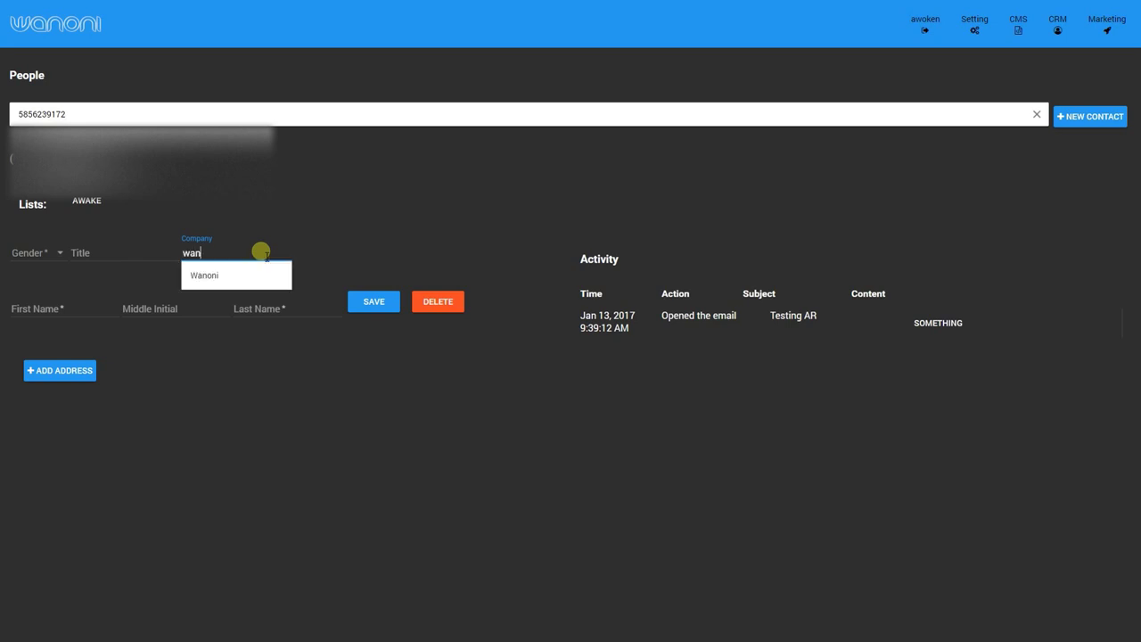
pyautogui.click(223, 276)
pyautogui.click(343, 256)
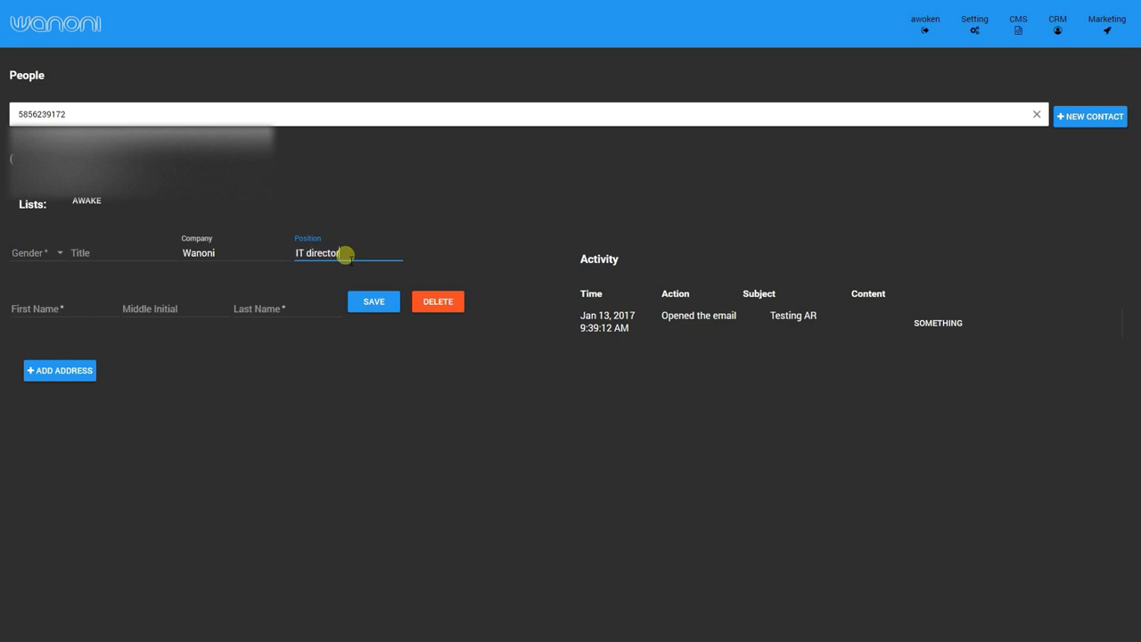
# Set the salutation to Mr, fill in first and last names, and save the contact.
pyautogui.click(37, 251)
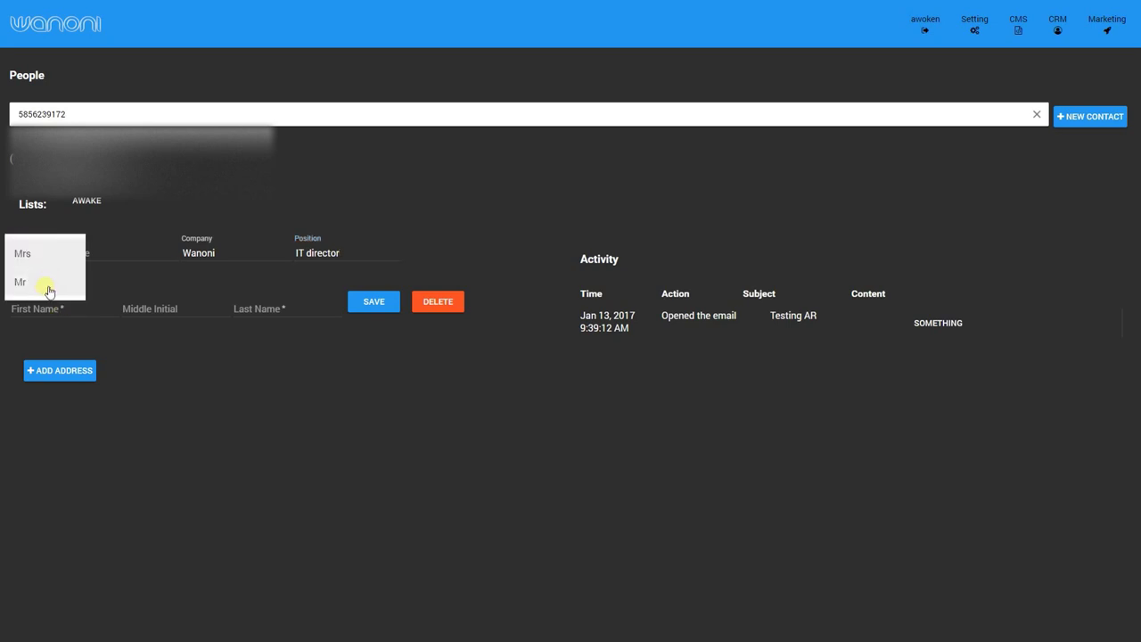
pyautogui.click(49, 290)
pyautogui.click(52, 304)
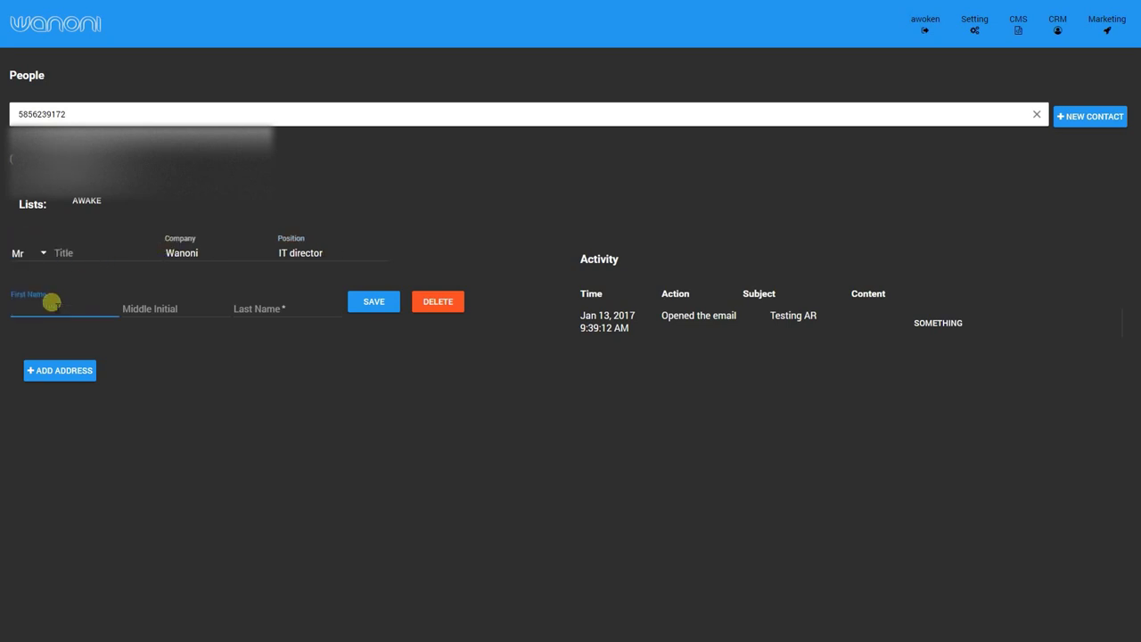
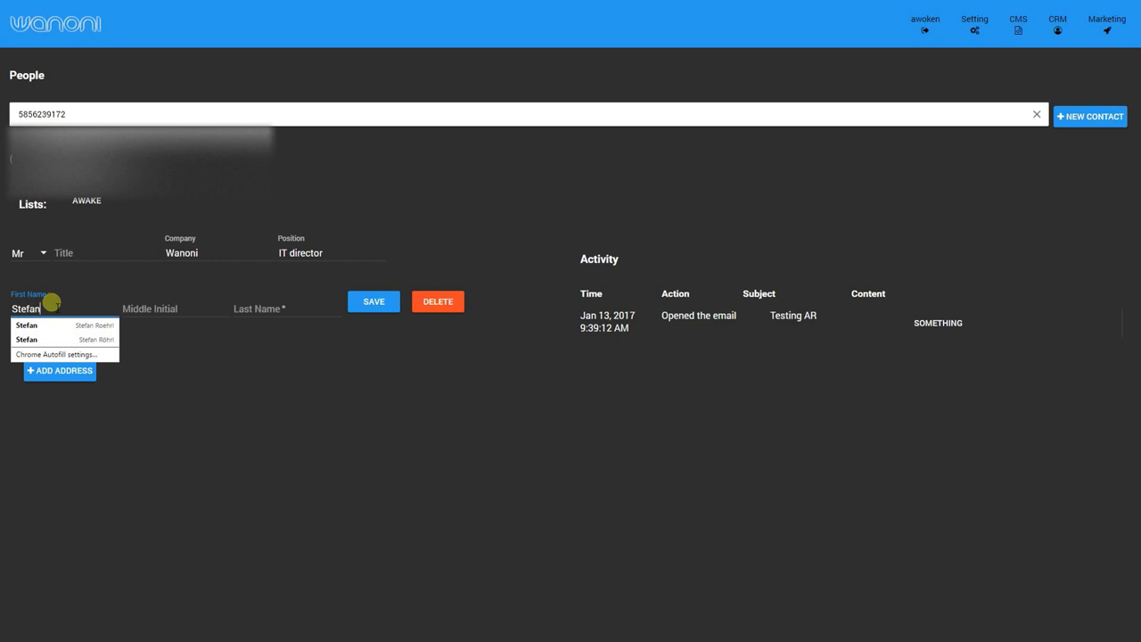
pyautogui.click(263, 306)
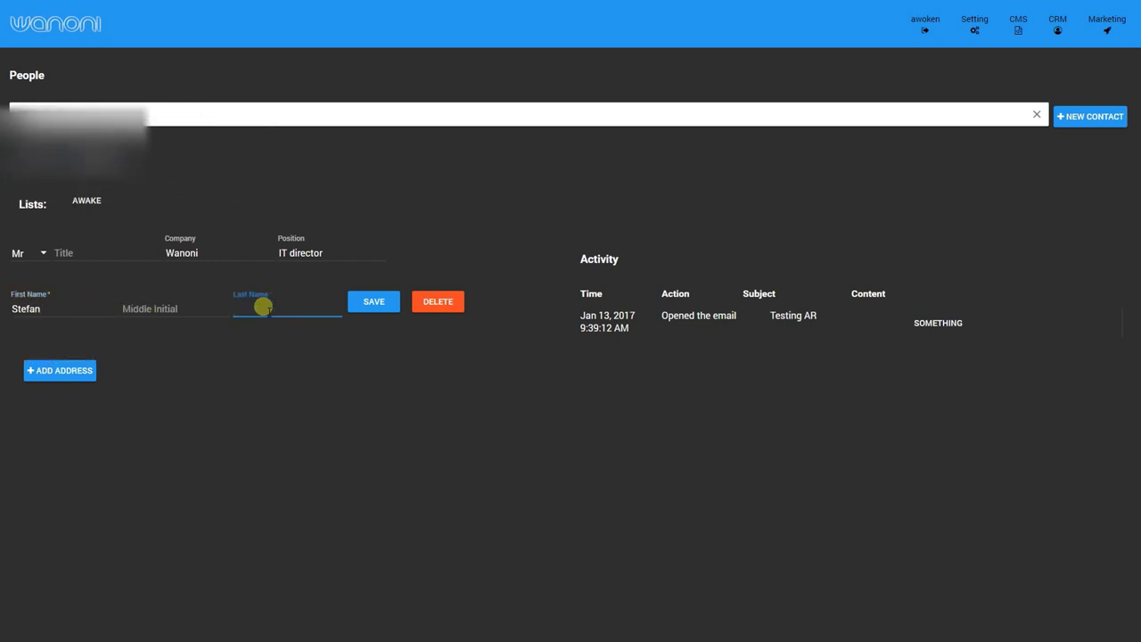
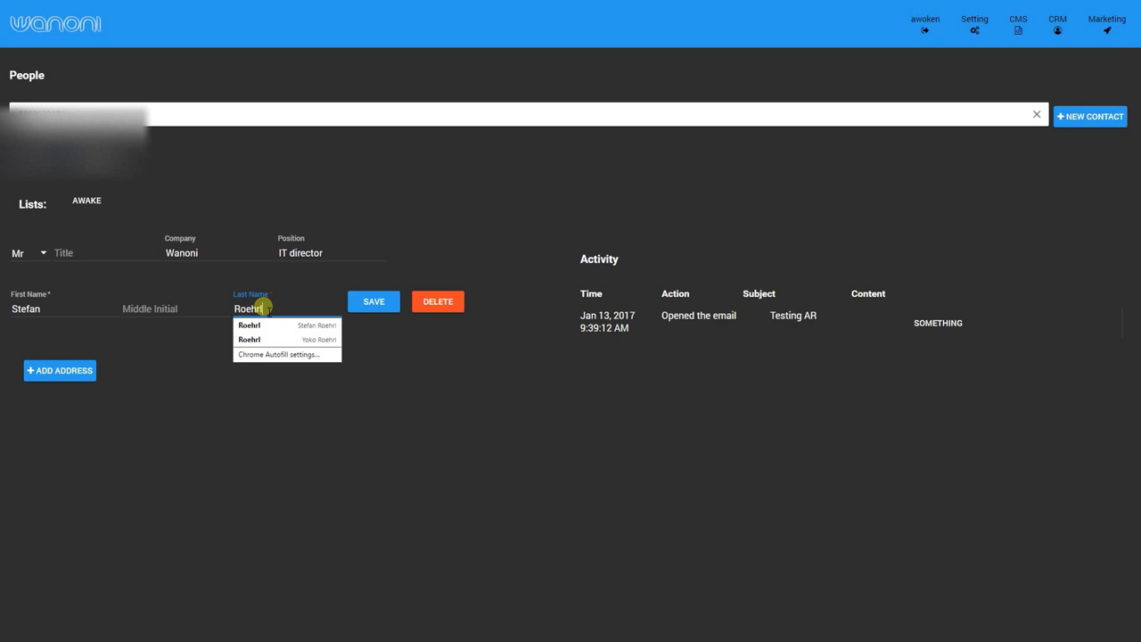
pyautogui.click(370, 301)
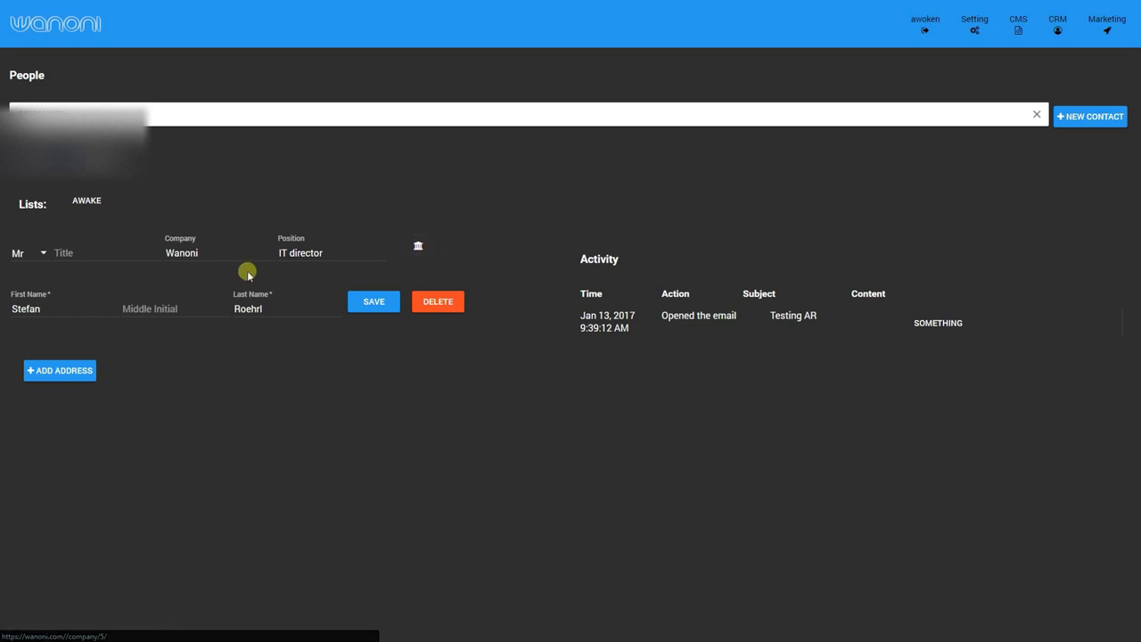
pyautogui.click(432, 253)
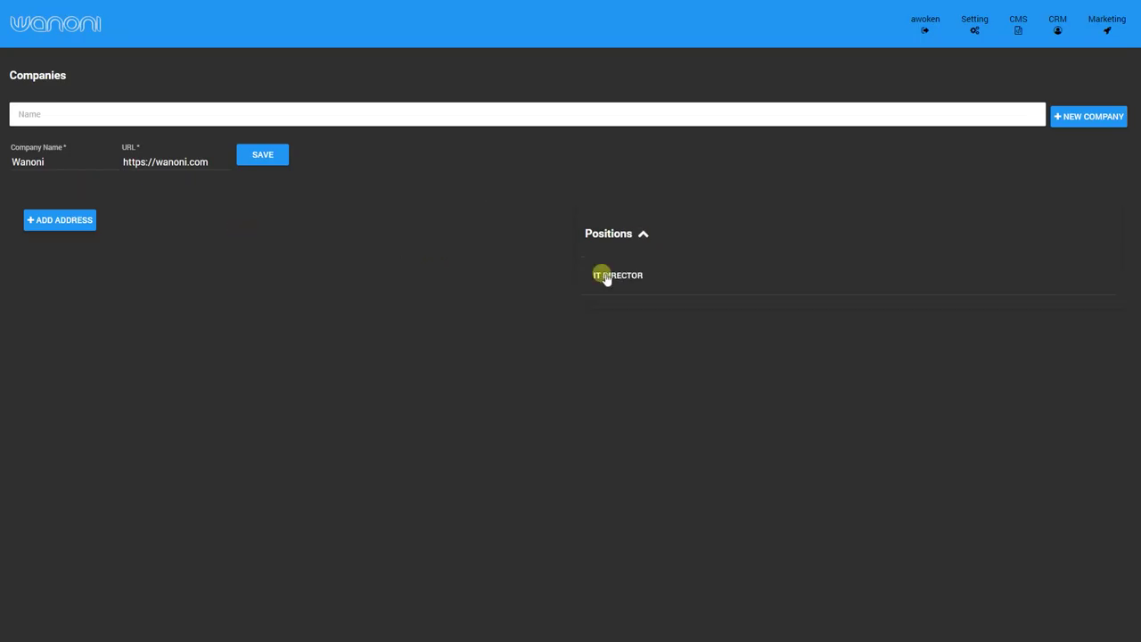
pyautogui.click(642, 277)
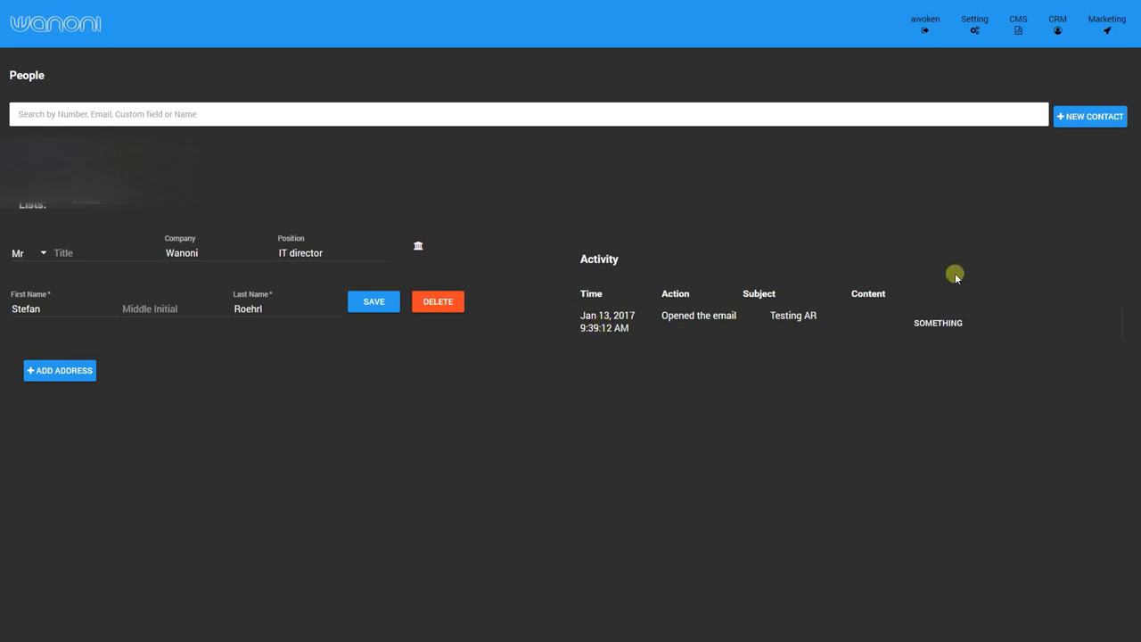
# Add a switch-type custom field named developer with default value false.
pyautogui.click(1057, 25)
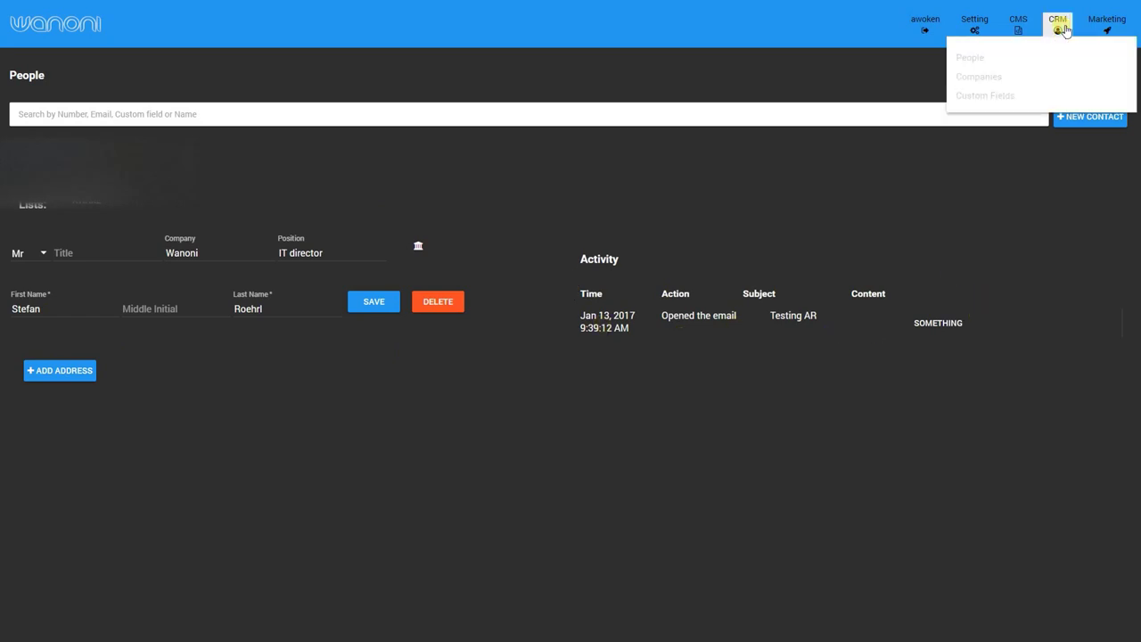
pyautogui.click(1002, 104)
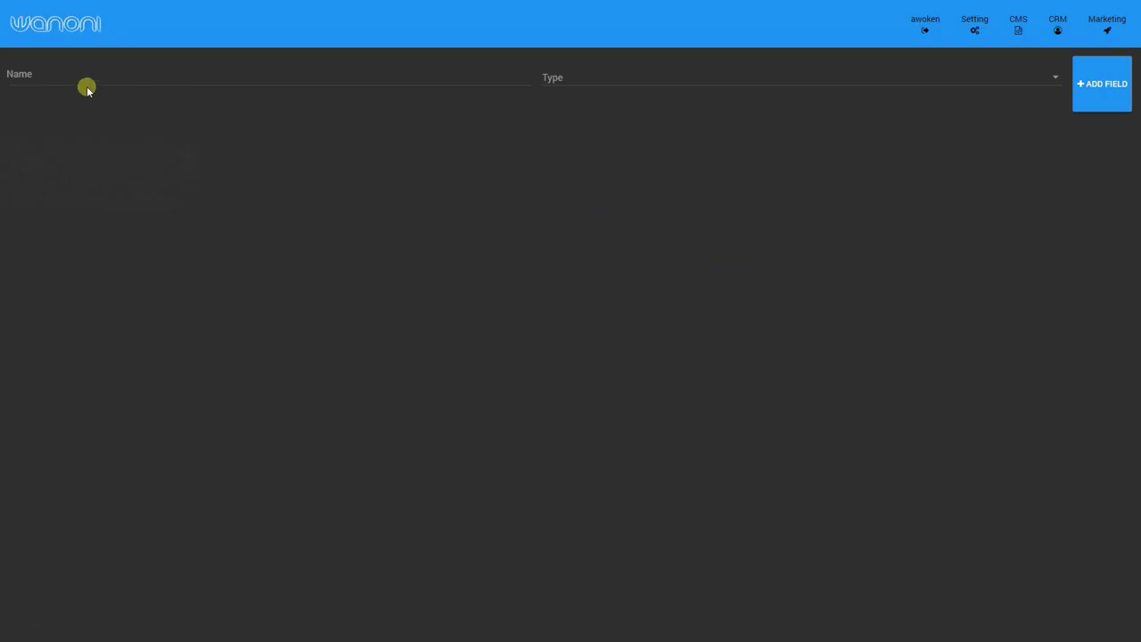
pyautogui.click(93, 75)
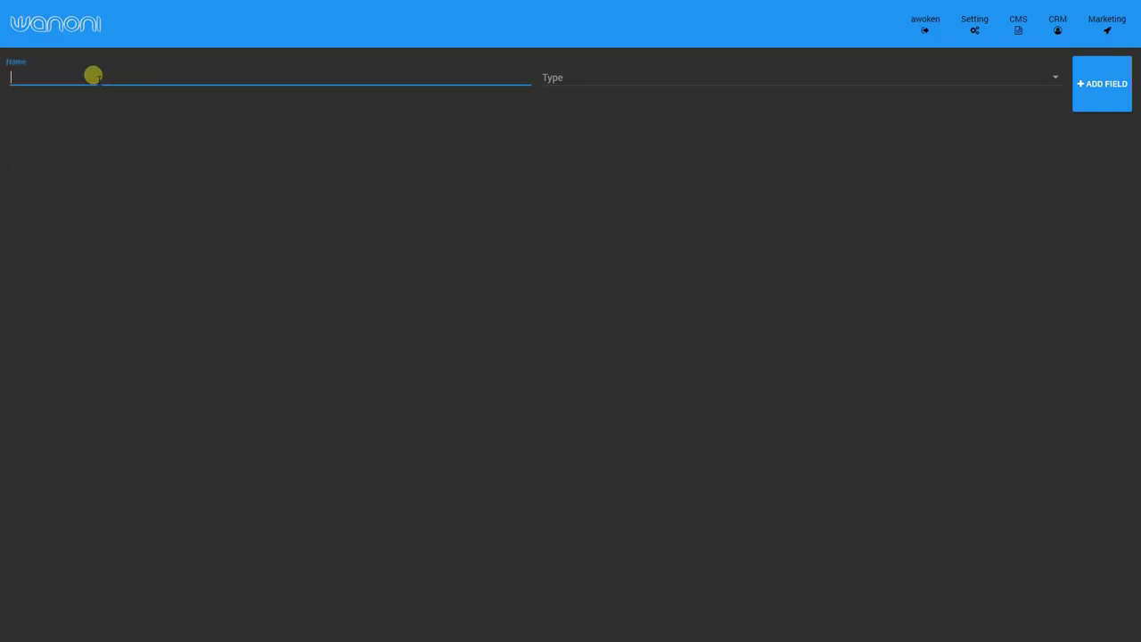
pyautogui.write('developer')
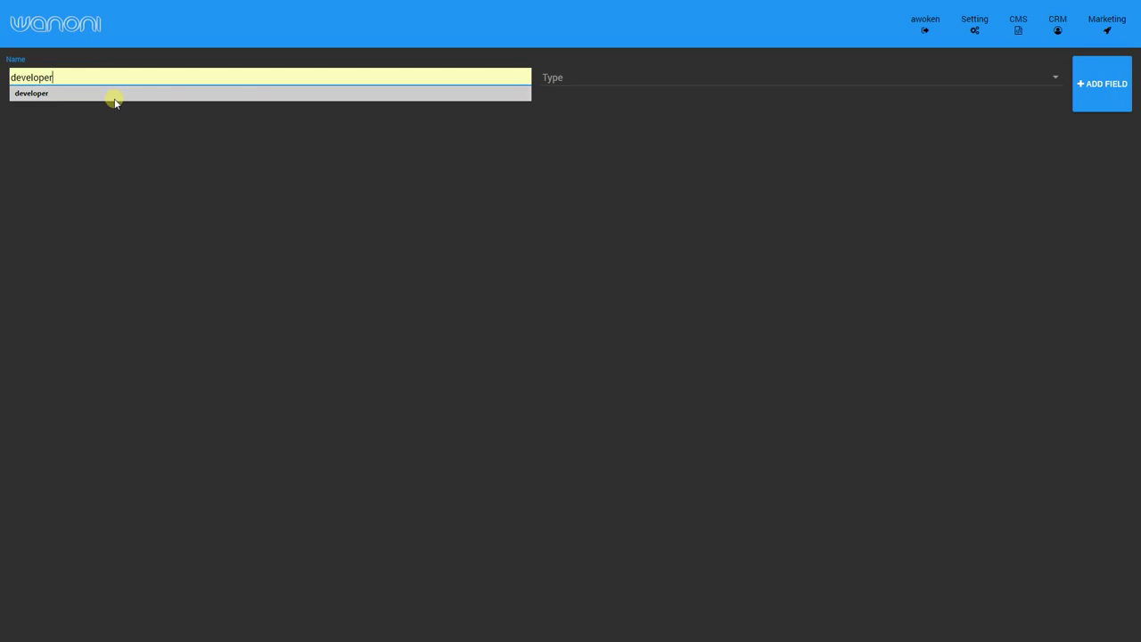
pyautogui.click(114, 96)
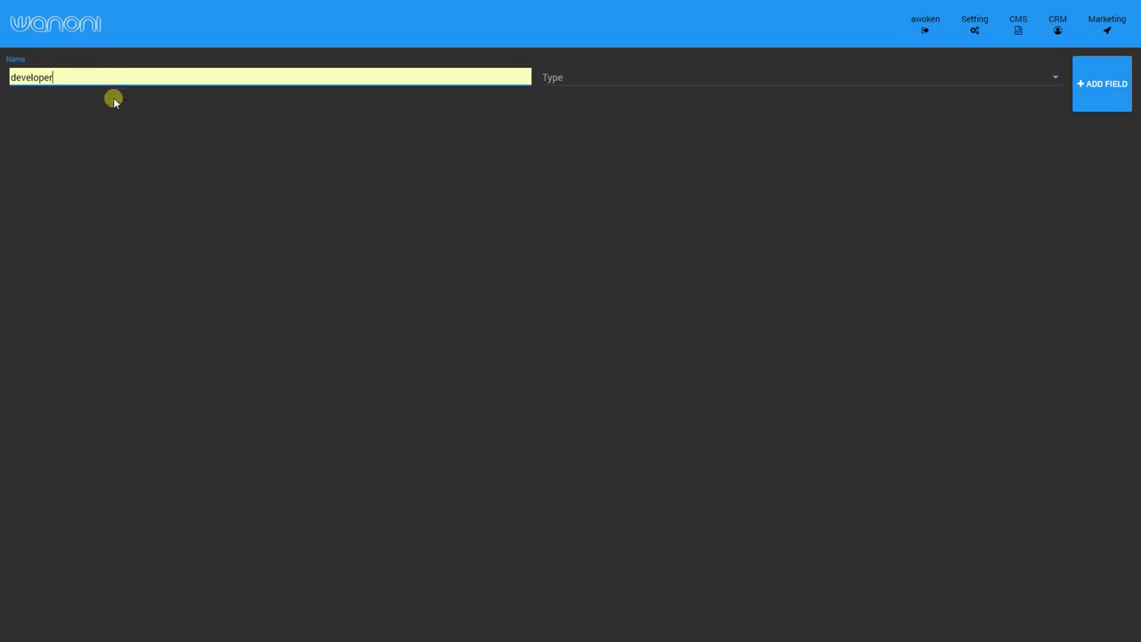
pyautogui.click(621, 76)
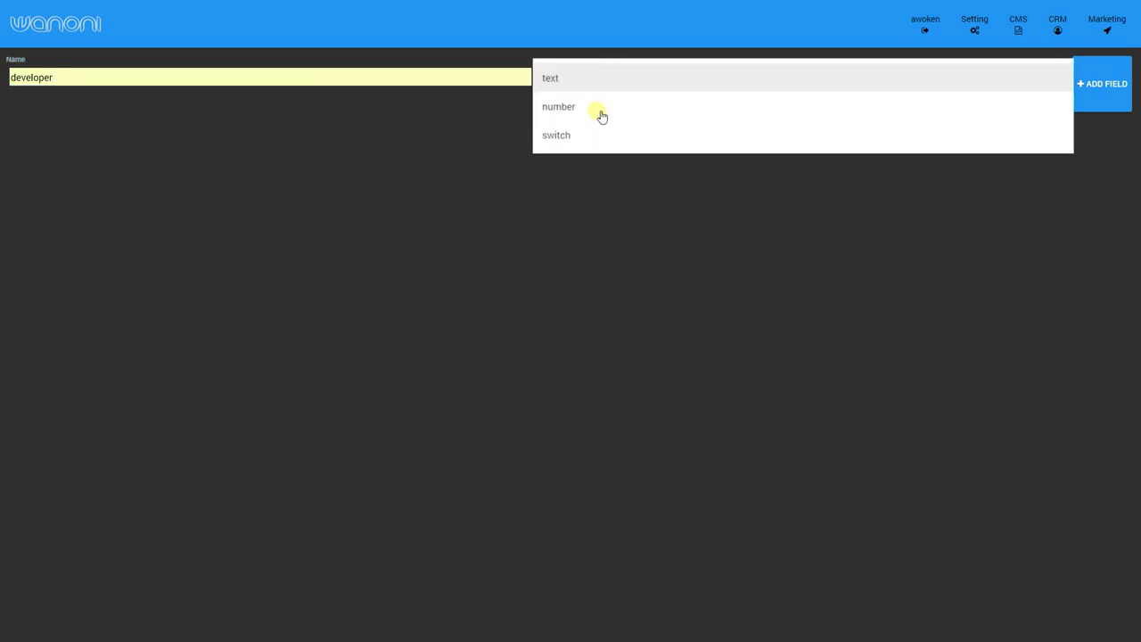
pyautogui.click(582, 137)
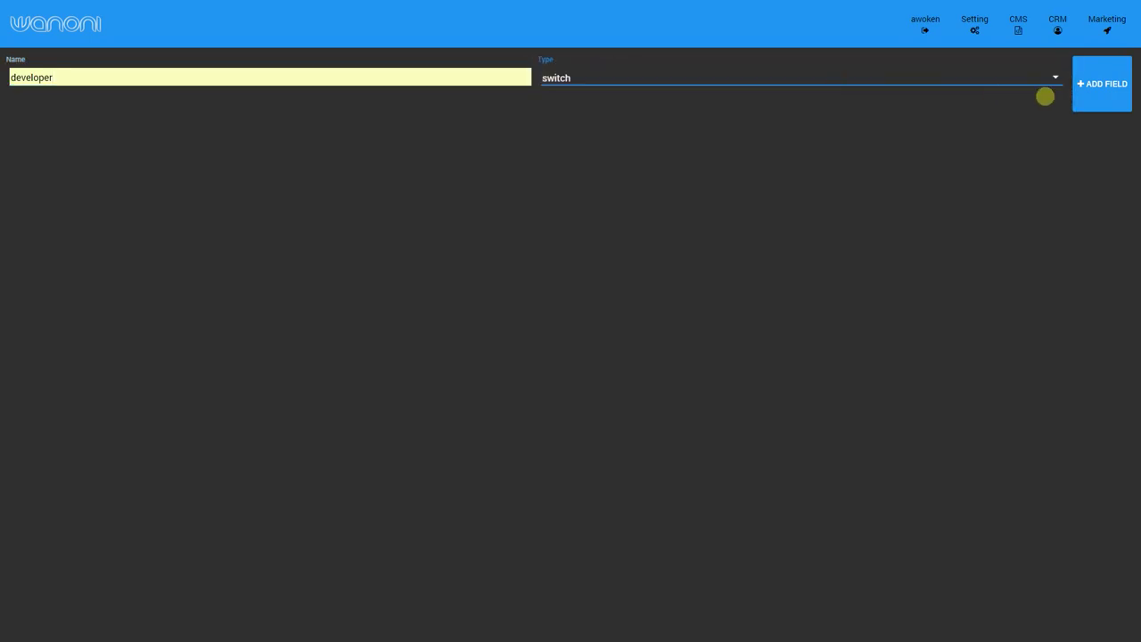
pyautogui.click(1088, 84)
pyautogui.click(624, 150)
pyautogui.click(591, 150)
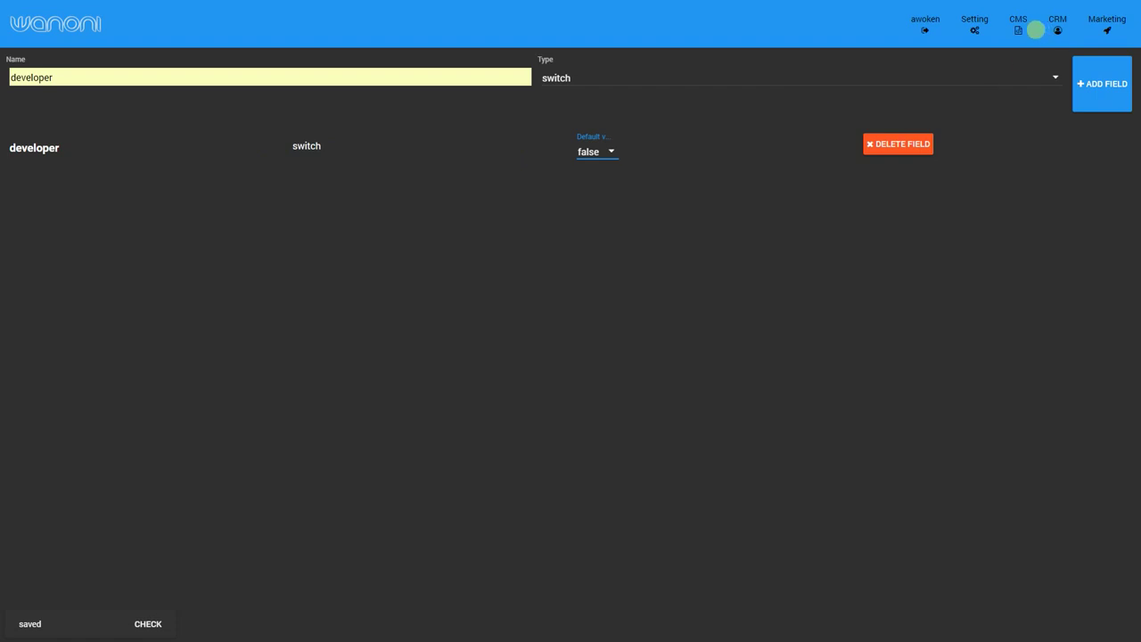
# Open the contact's record from CRM People by searching its first name.
pyautogui.click(1018, 25)
pyautogui.moveTo(1018, 55)
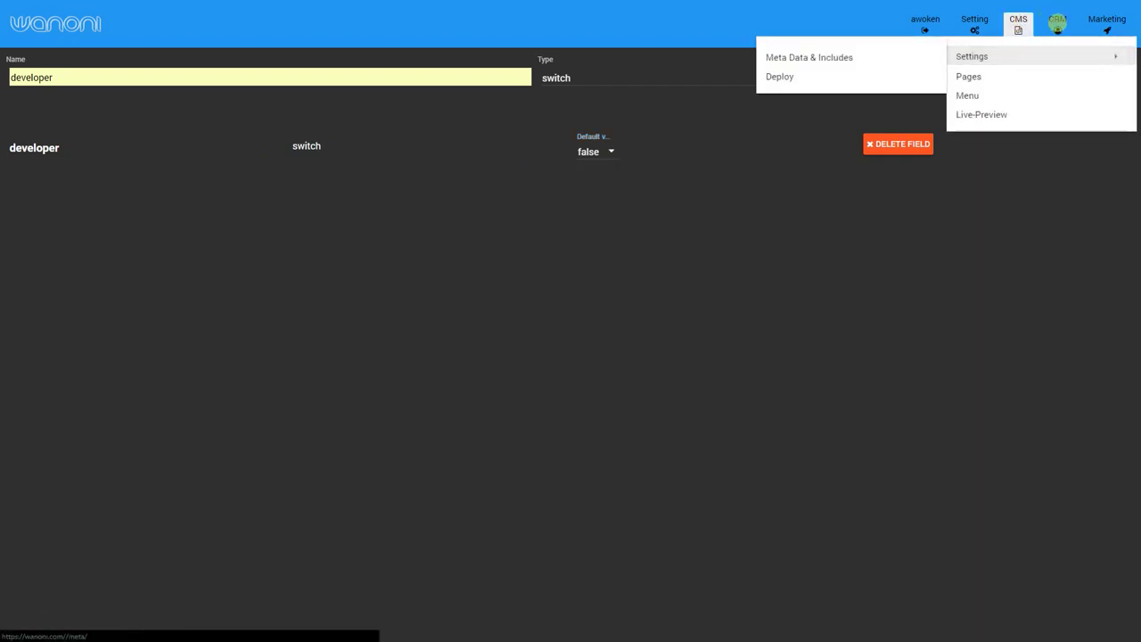
pyautogui.click(1057, 25)
pyautogui.click(1030, 56)
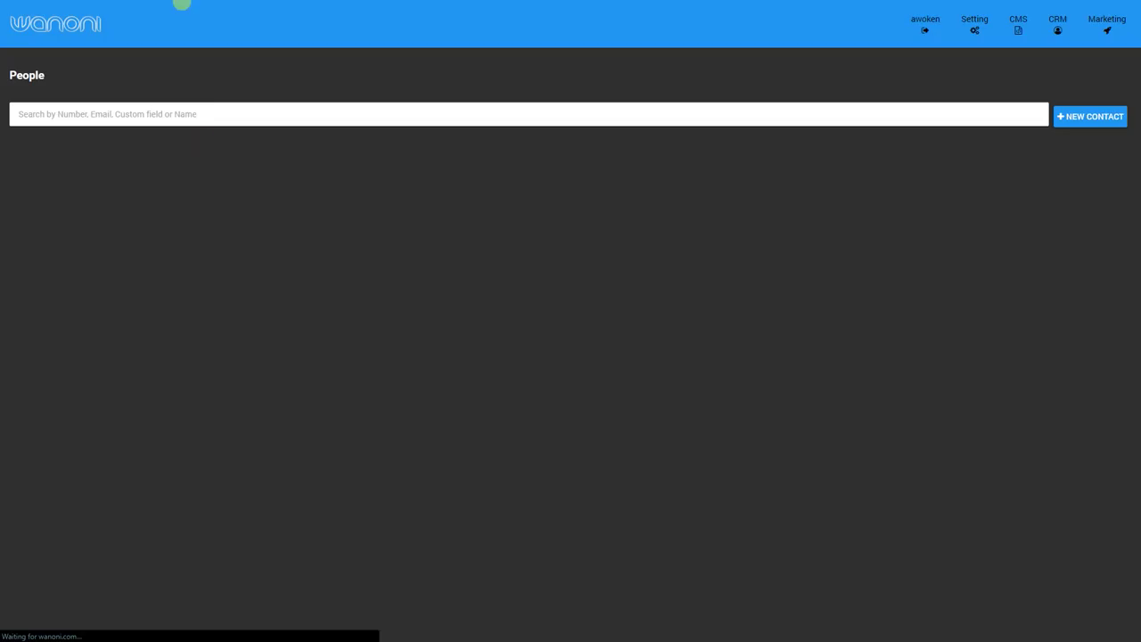
pyautogui.click(205, 113)
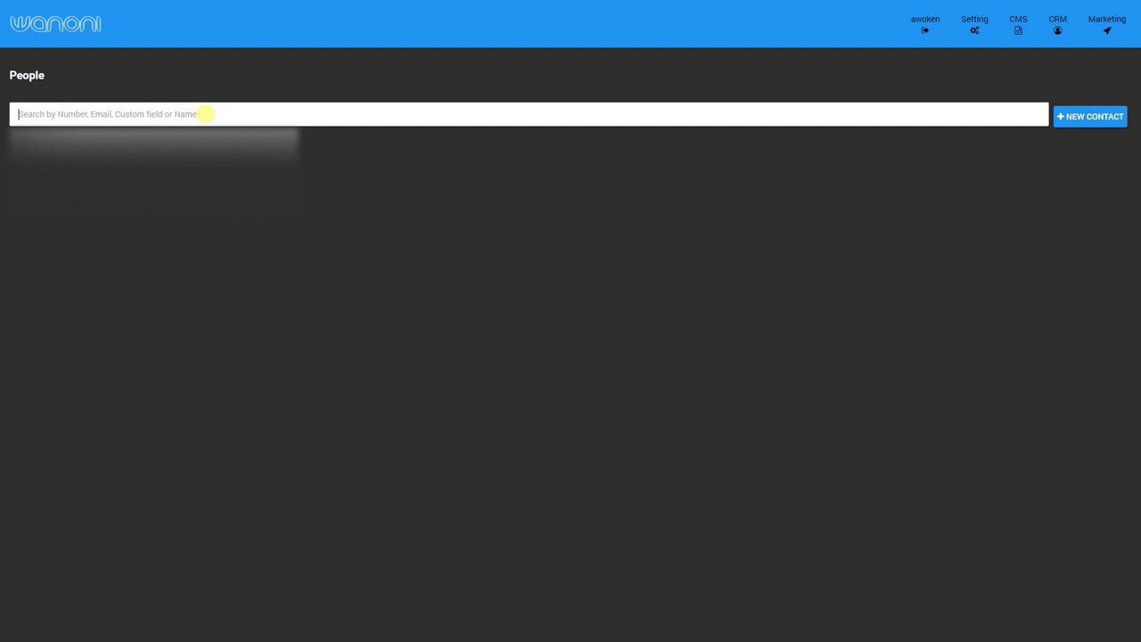
pyautogui.write('stefa')
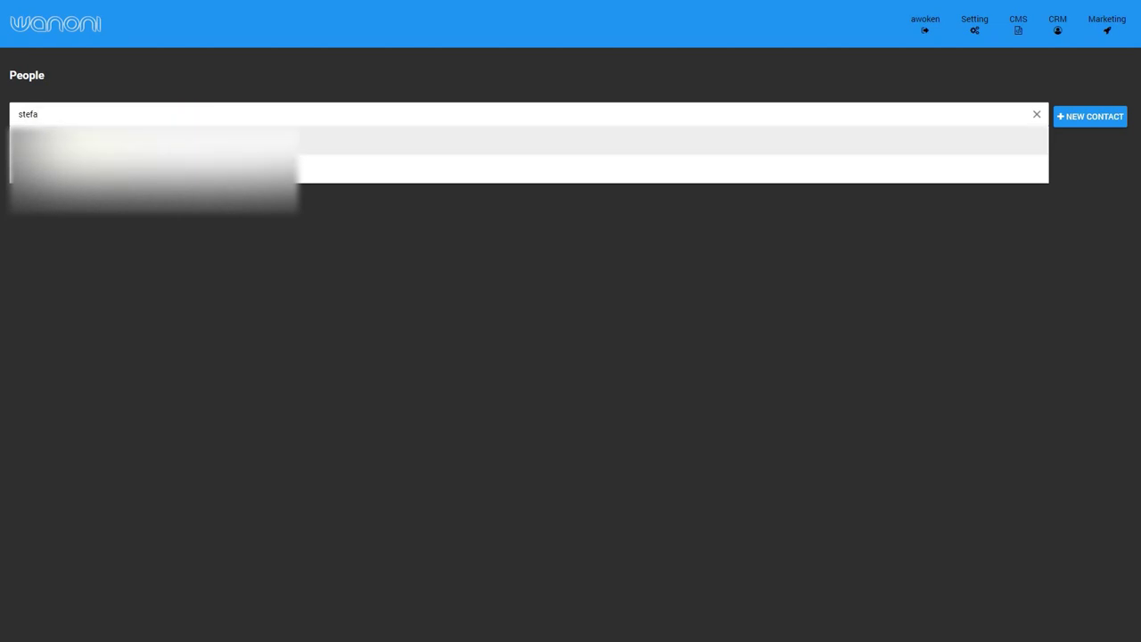
pyautogui.click(111, 158)
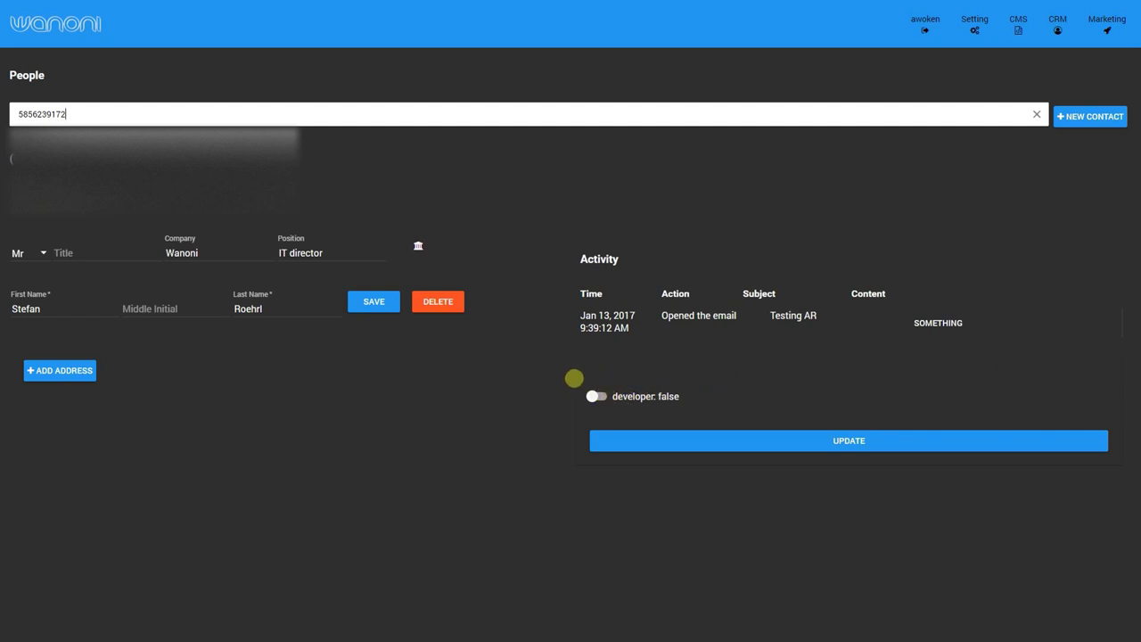
# Switch the contact's developer field on, save it, then search People for 'deve'.
pyautogui.click(602, 396)
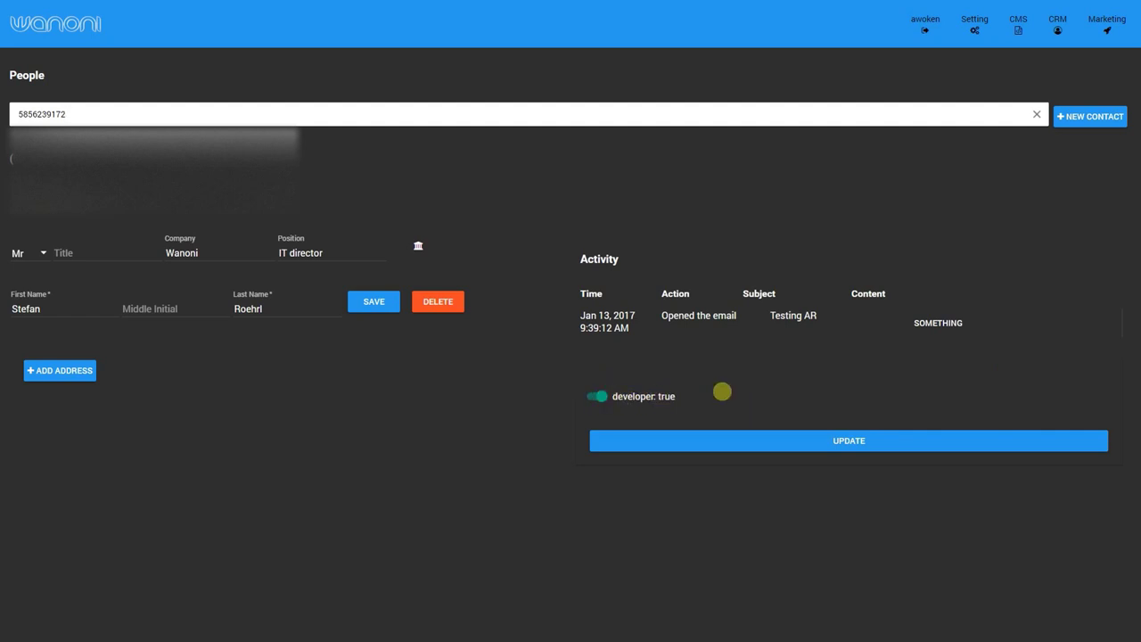
pyautogui.click(722, 439)
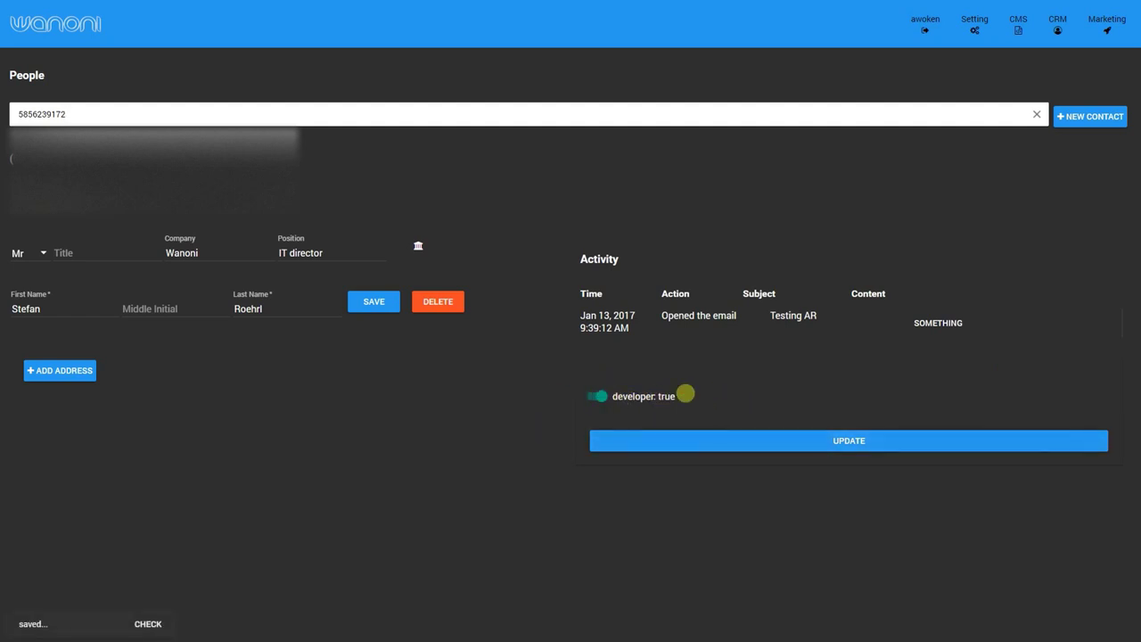
pyautogui.doubleClick(176, 114)
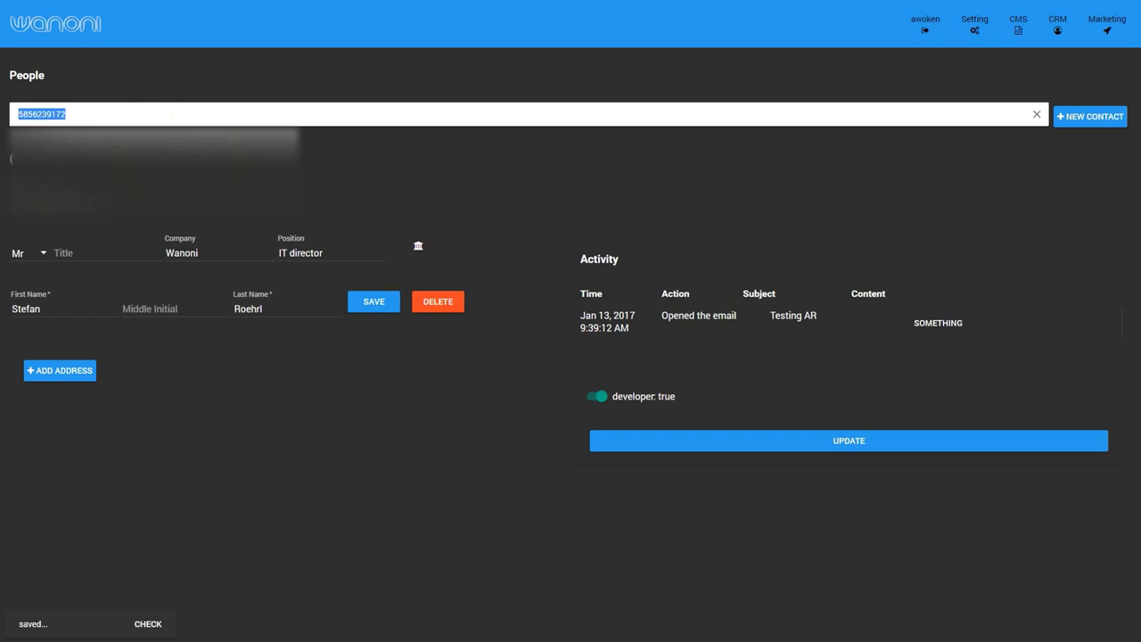
pyautogui.write('deve')
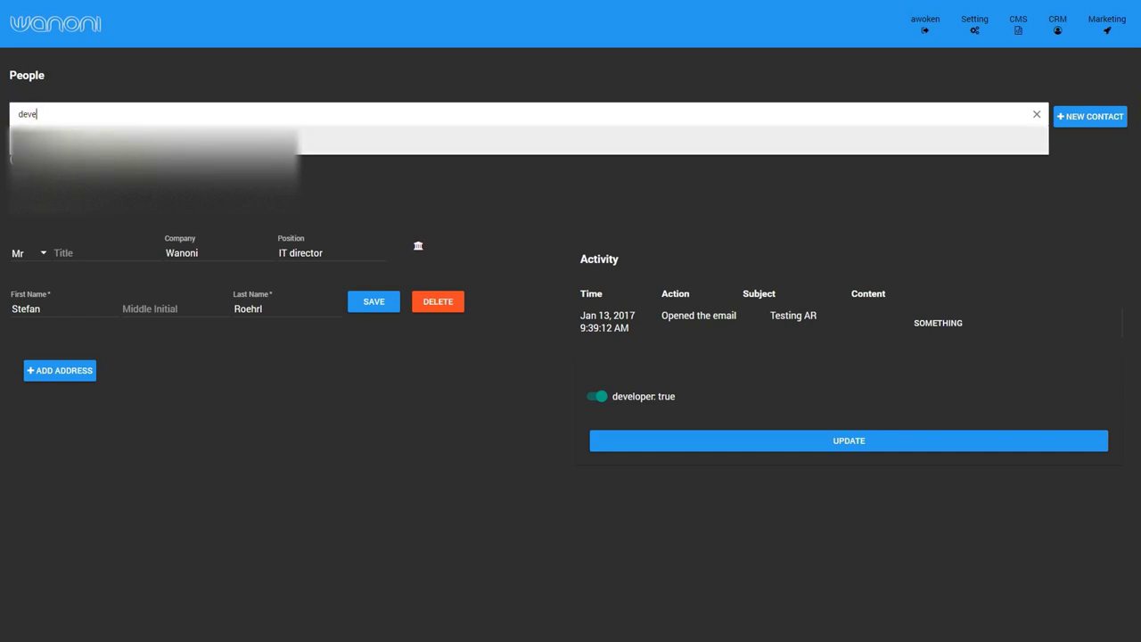
pyautogui.click(46, 117)
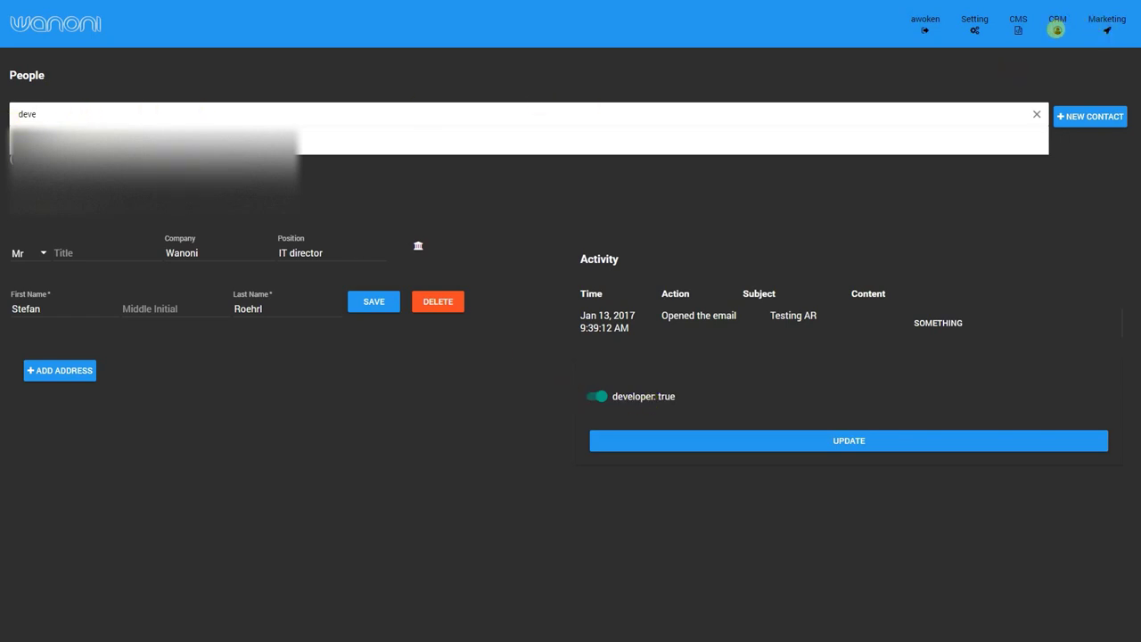
# Add a text-type custom field named 'testfield', then return to the People list.
pyautogui.click(1056, 29)
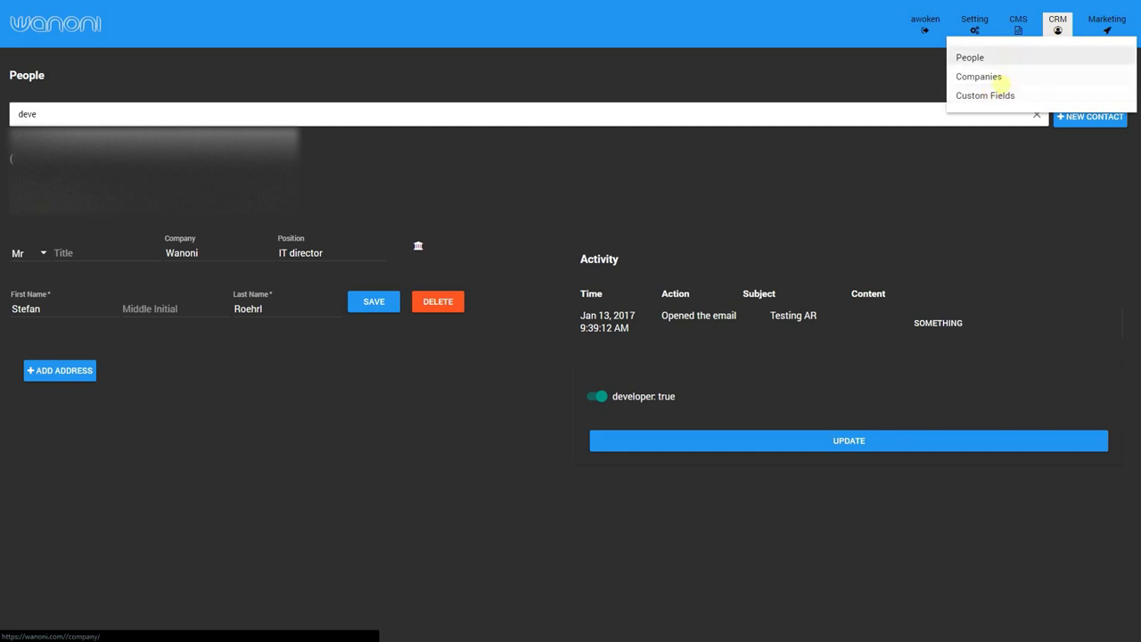
pyautogui.click(970, 57)
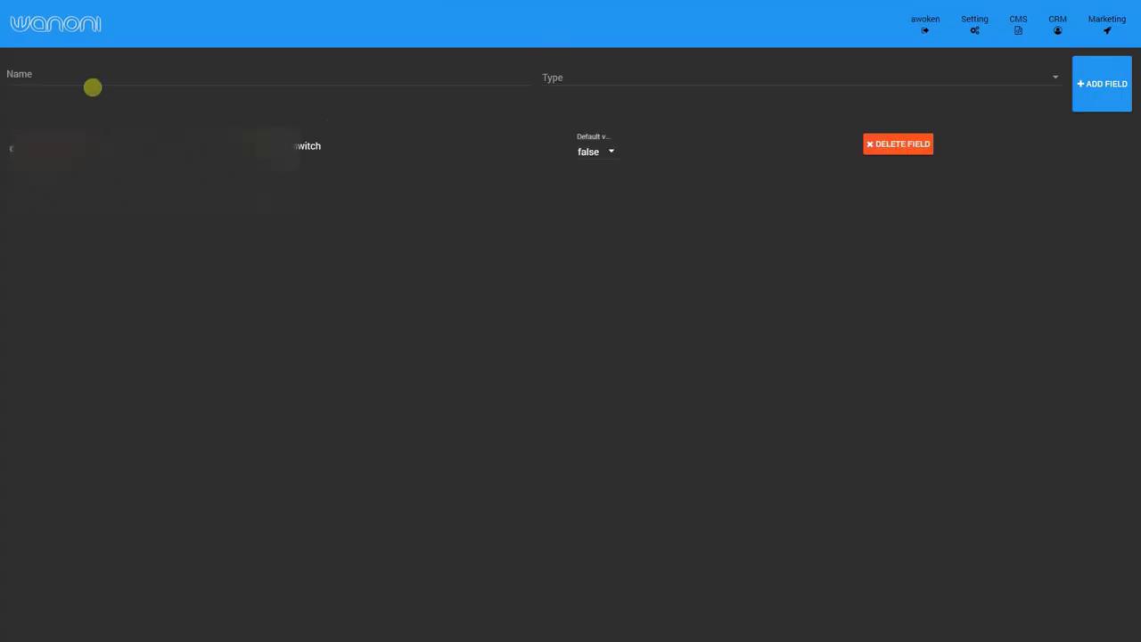
pyautogui.click(81, 74)
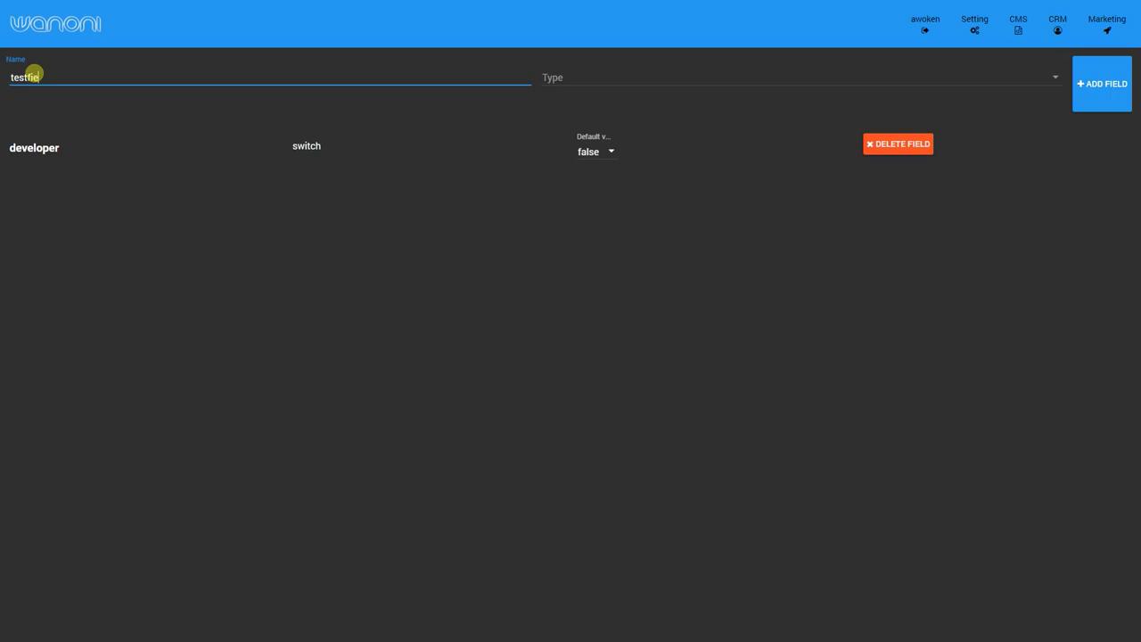
pyautogui.click(599, 77)
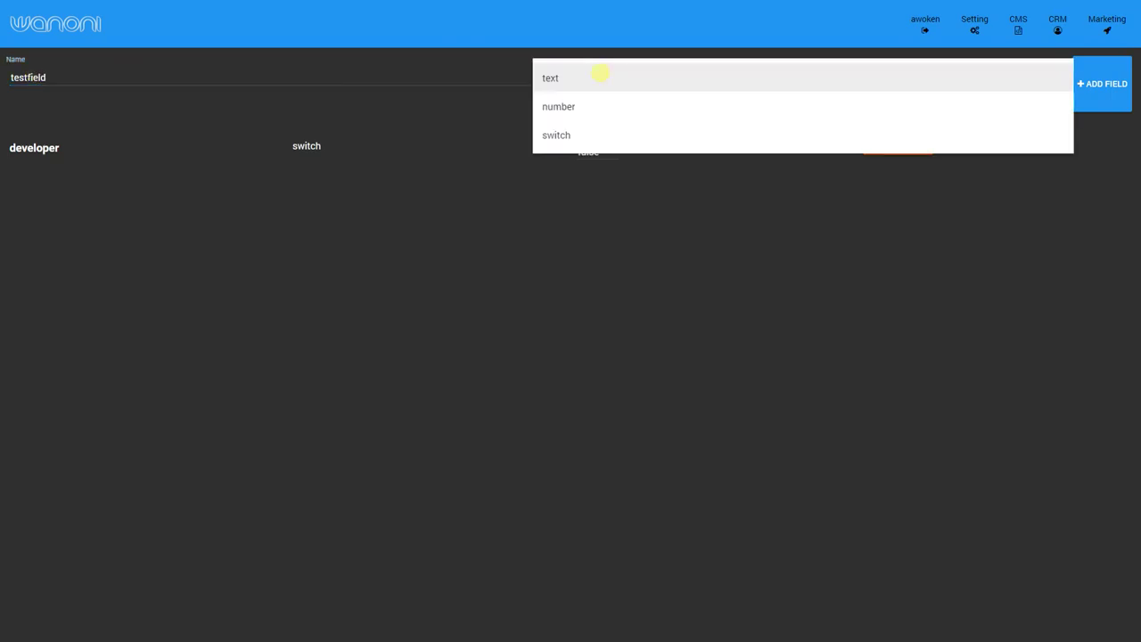
pyautogui.click(597, 78)
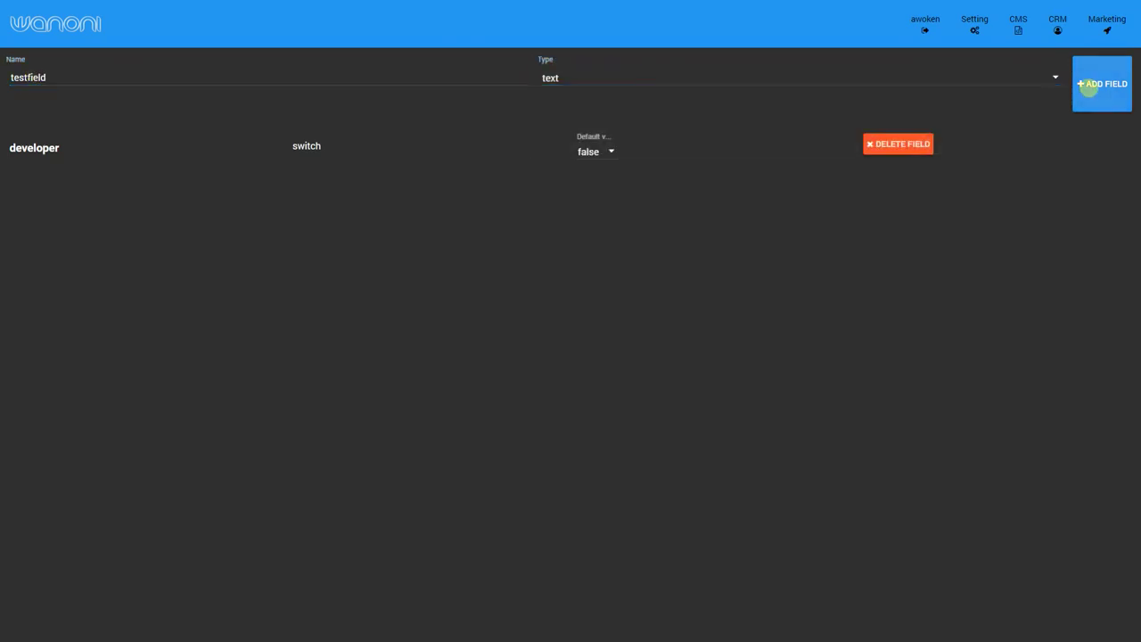
pyautogui.click(1090, 84)
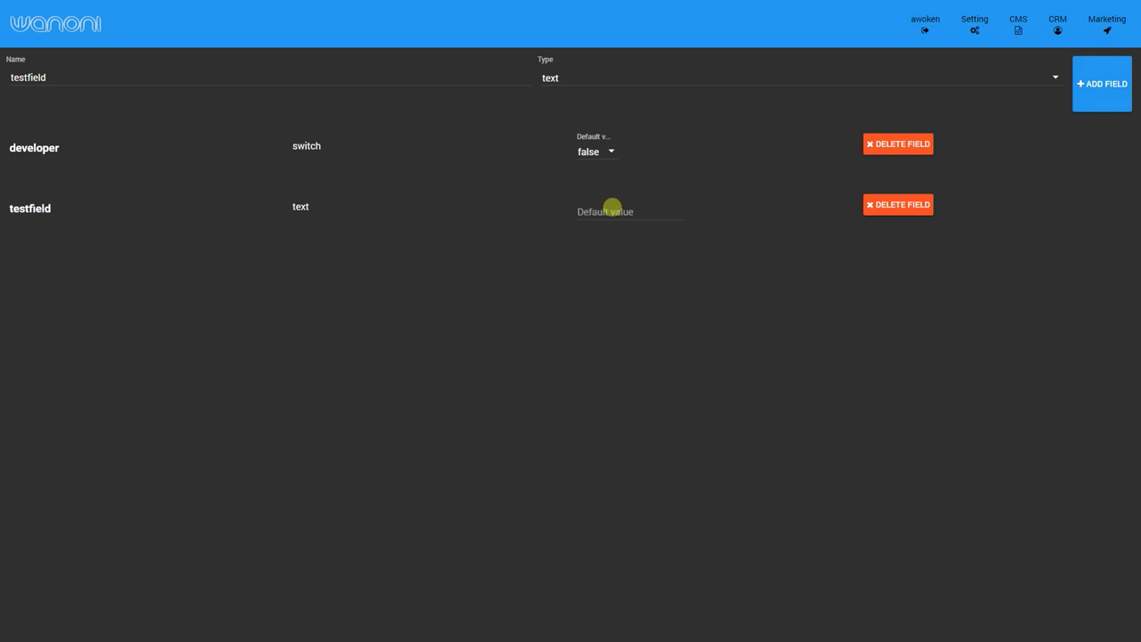
pyautogui.click(1057, 27)
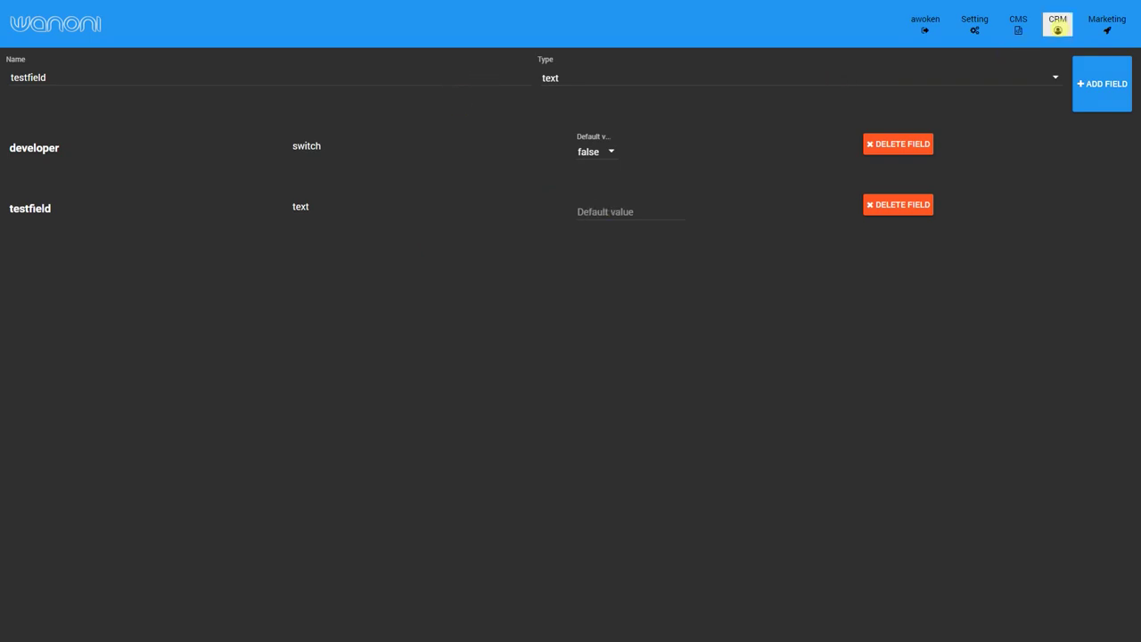
pyautogui.click(999, 53)
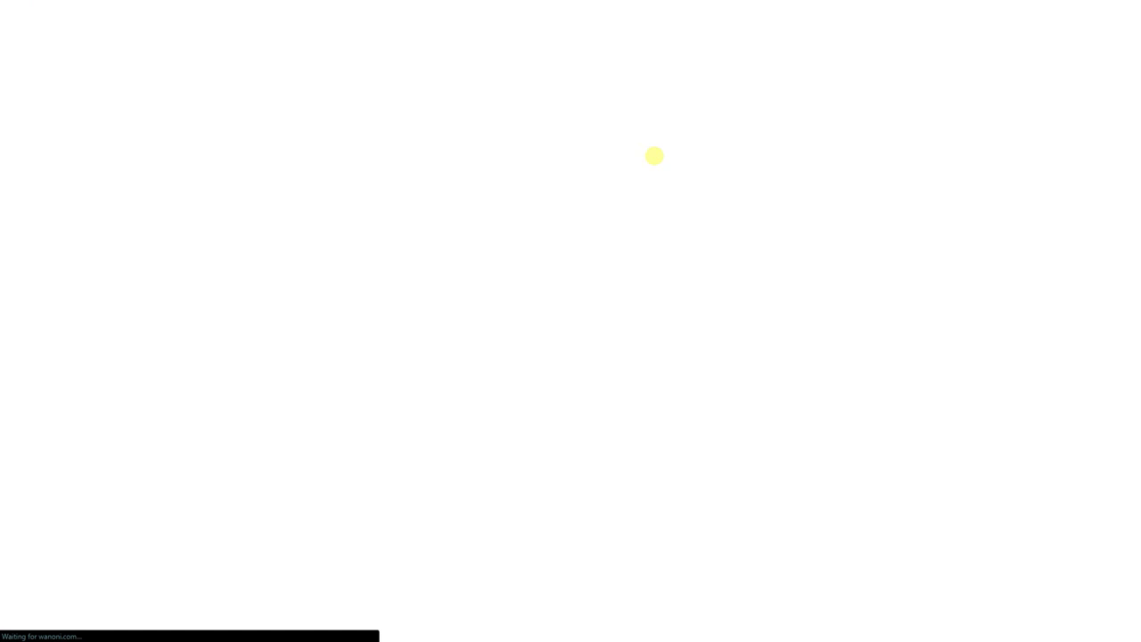
# Find the contact by first name and save 'testing' as its testfield value.
pyautogui.write('ste')
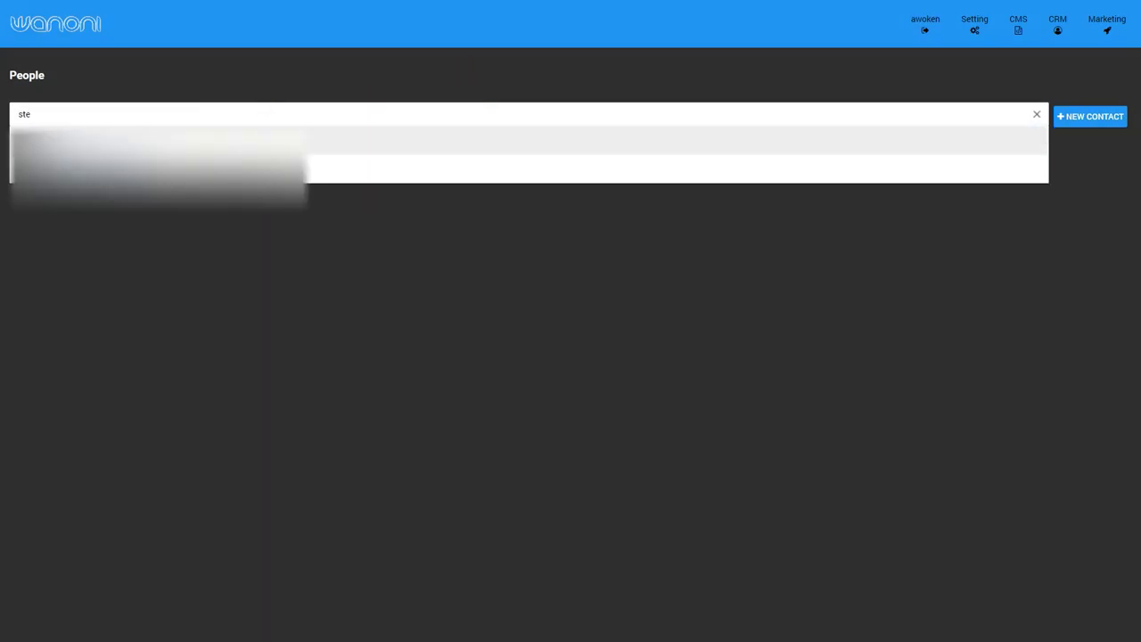
pyautogui.click(272, 134)
pyautogui.click(667, 441)
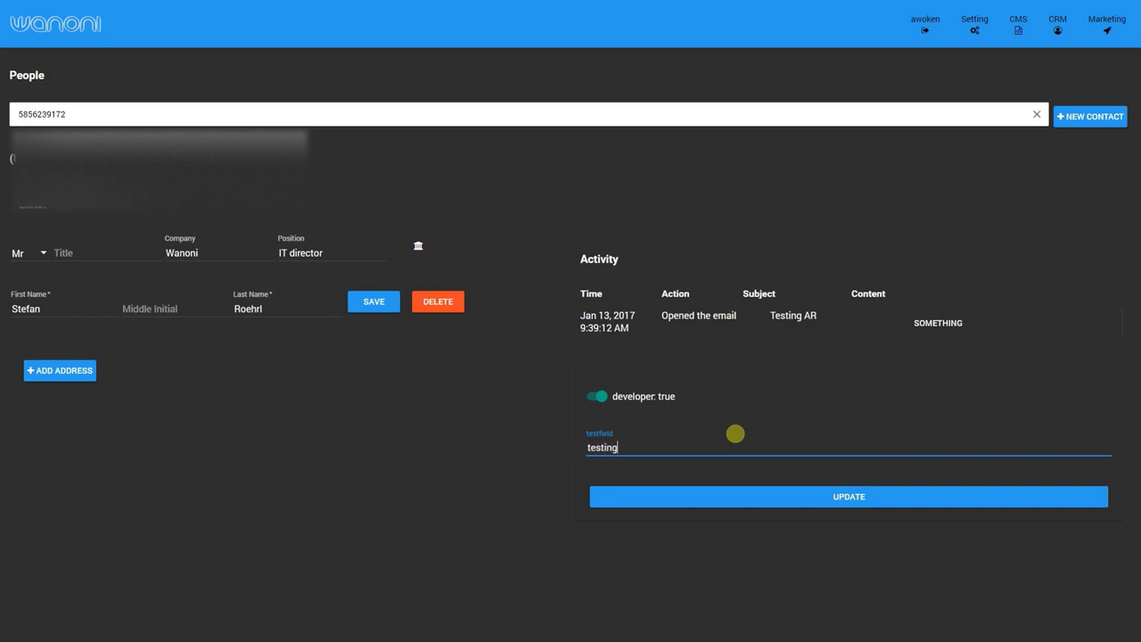
pyautogui.click(812, 492)
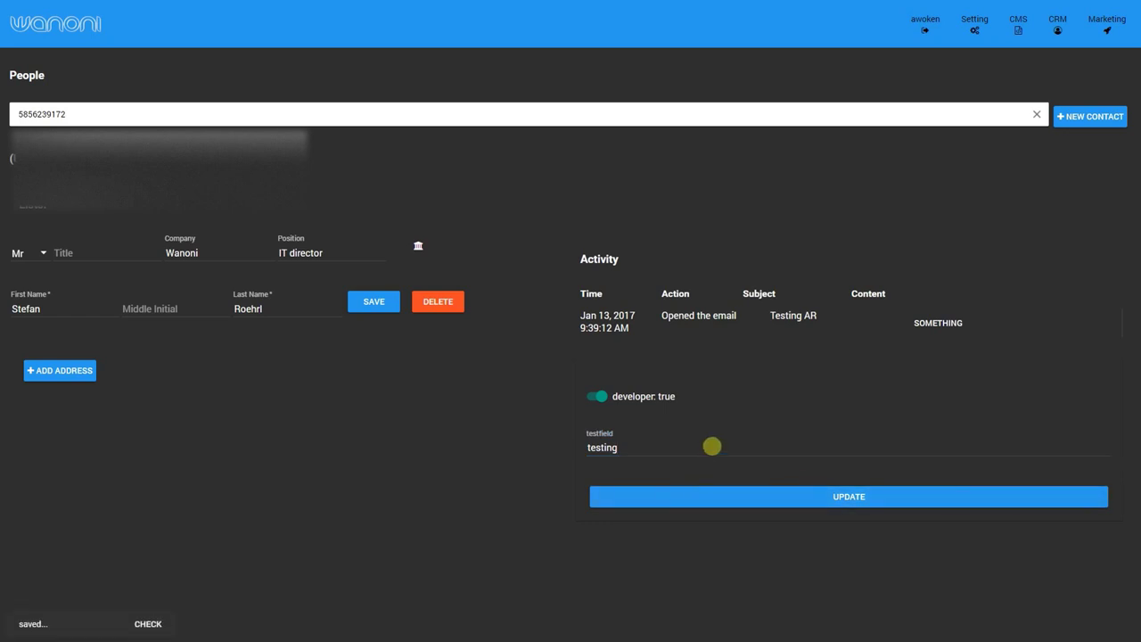
# Search People by the custom-field values 'testing' and 'developer test'.
pyautogui.doubleClick(91, 113)
pyautogui.hotkey('ctrl', 'c')
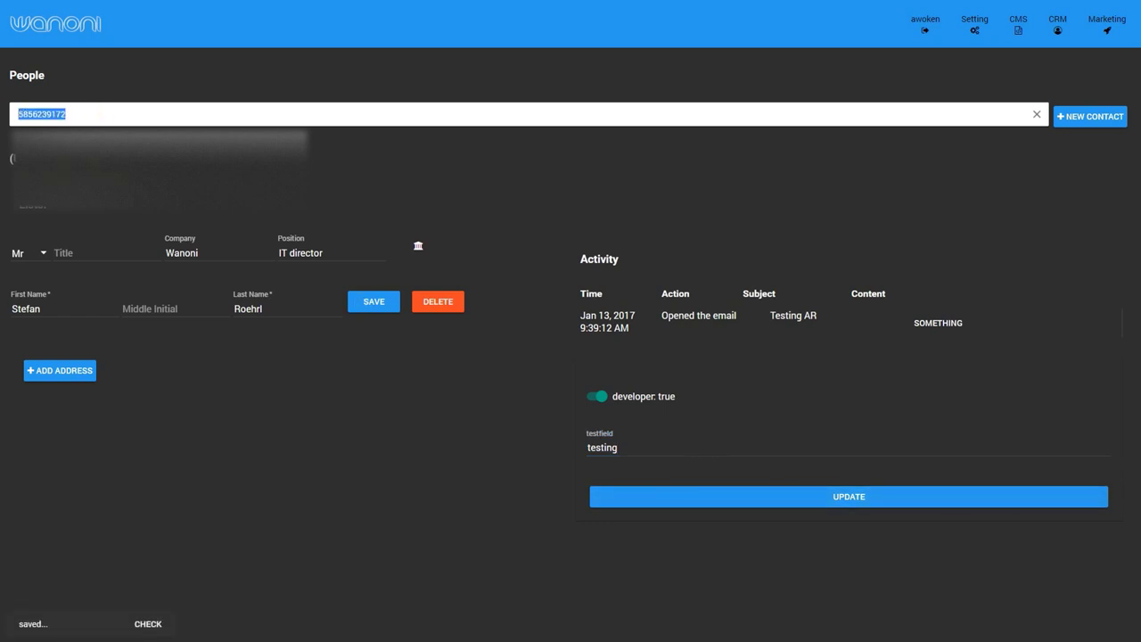
pyautogui.write('test')
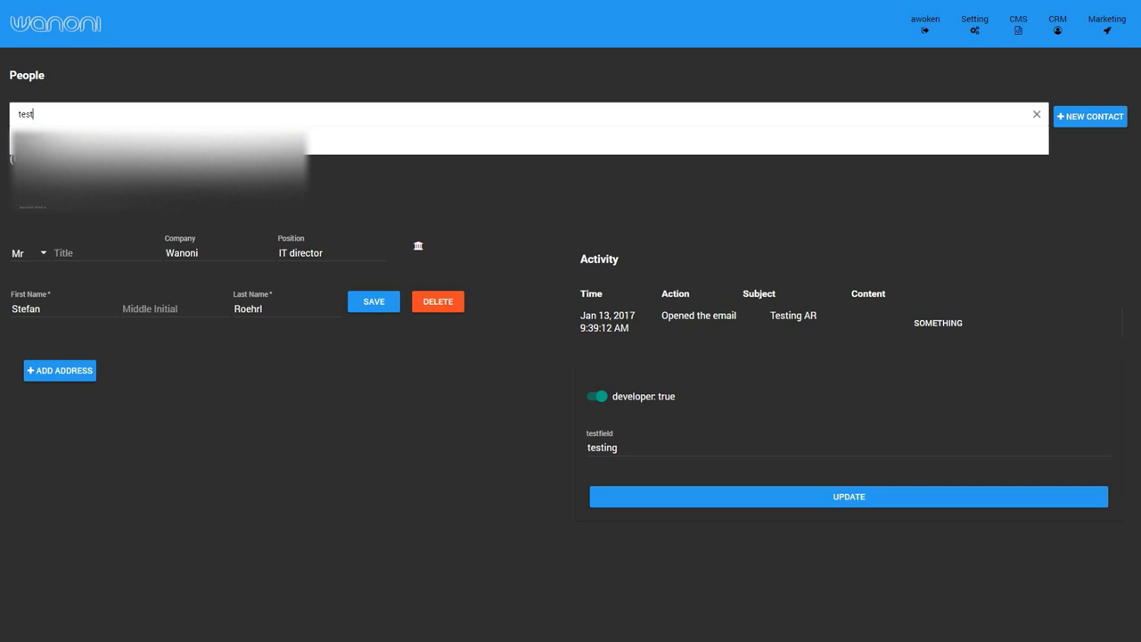
pyautogui.write('ing')
pyautogui.moveTo(85, 114); pyautogui.dragTo(13, 113)
pyautogui.write('developer test')
pyautogui.click(156, 113)
# Re-save the contact's custom fields and look the contact up by its pasted phone number.
pyautogui.click(827, 497)
pyautogui.click(824, 500)
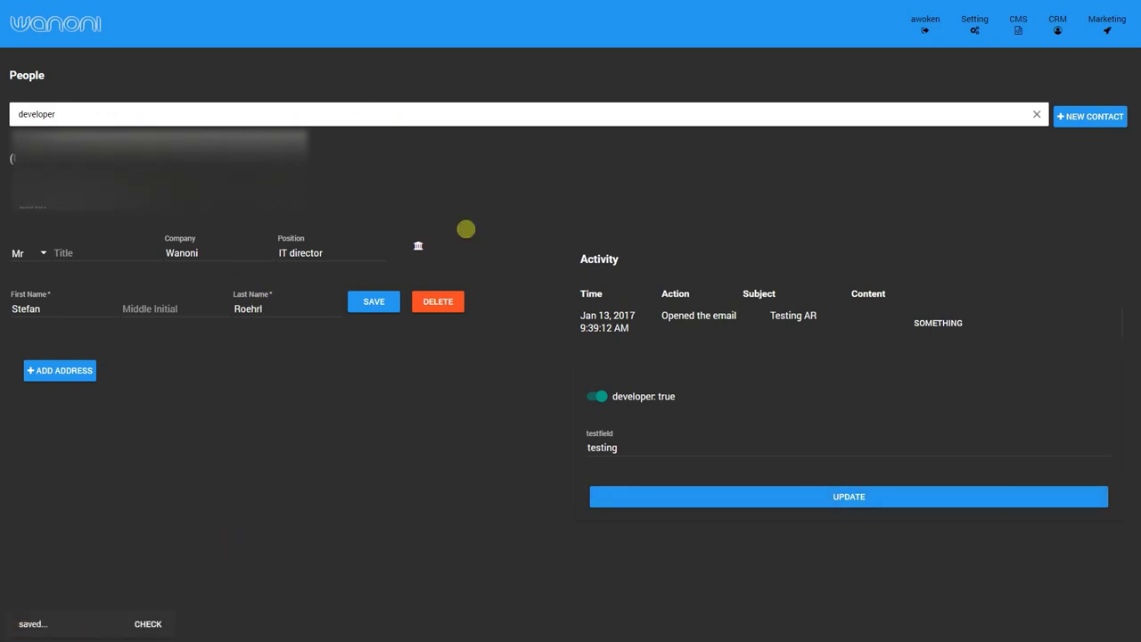
pyautogui.click(82, 113)
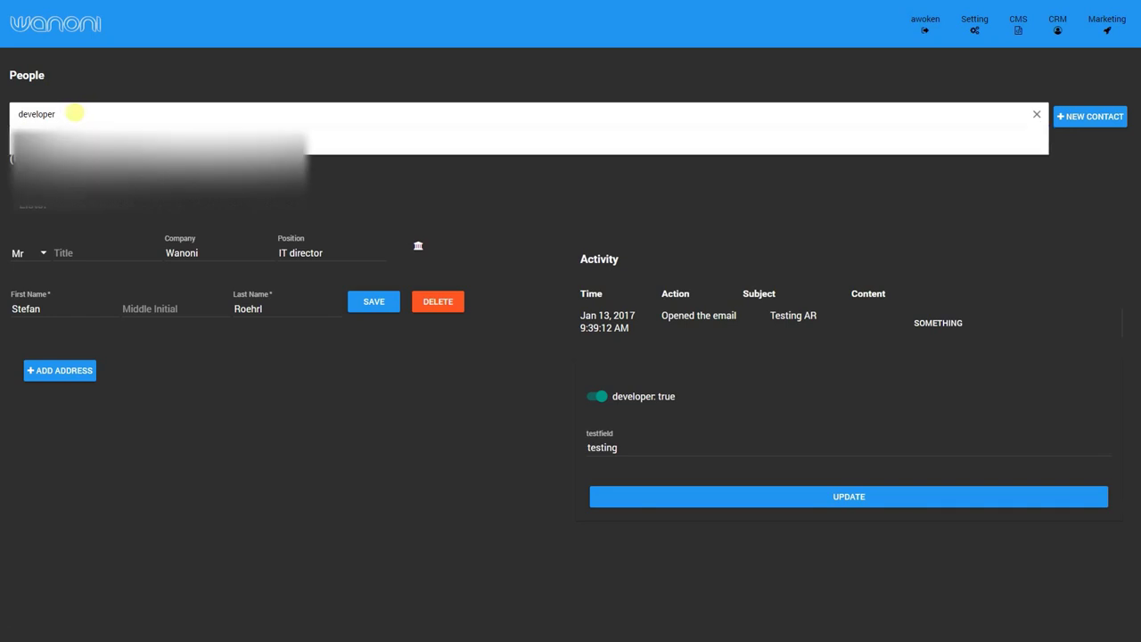
pyautogui.write('m')
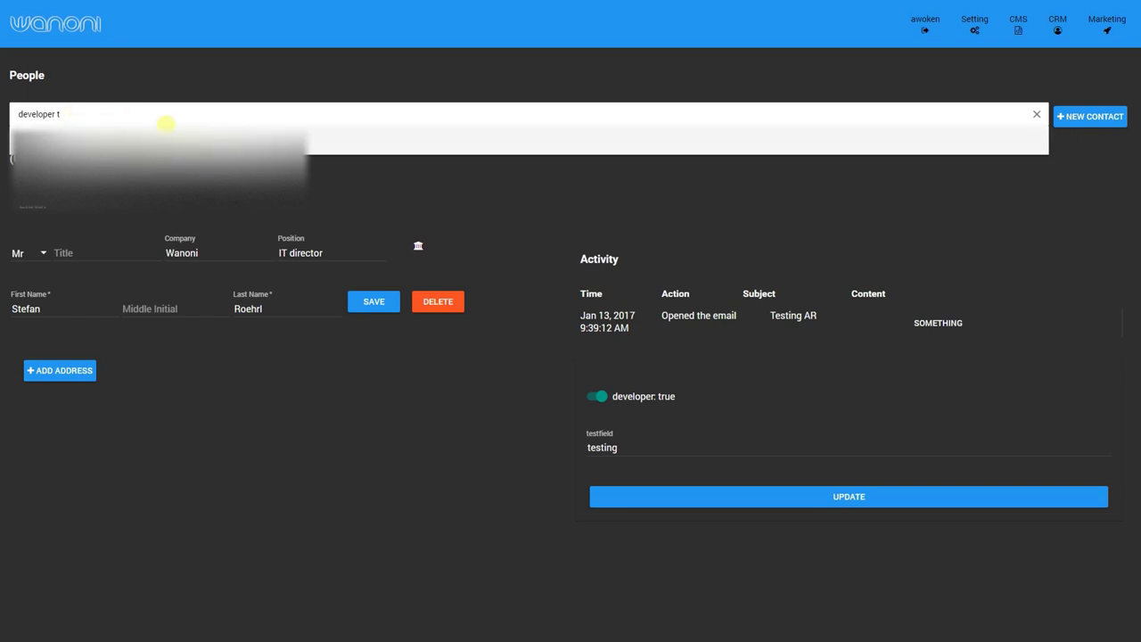
pyautogui.hotkey('ctrl', 'a')
pyautogui.hotkey('ctrl', 'v')
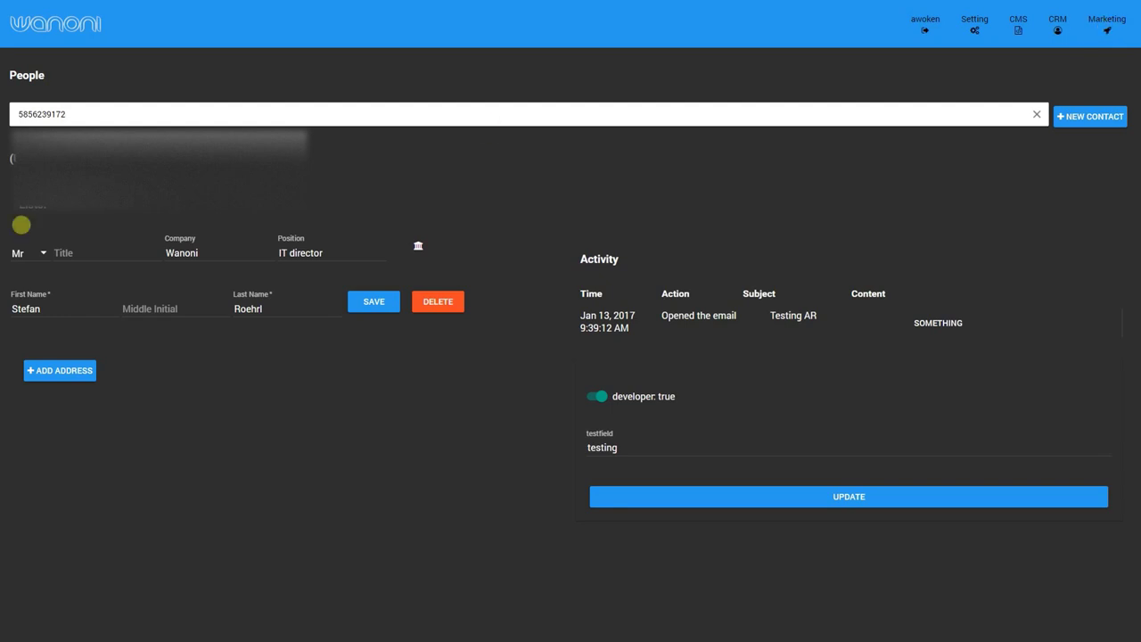
# View the awake texting list's contacts and reopen the contact's record from there.
pyautogui.click(1106, 26)
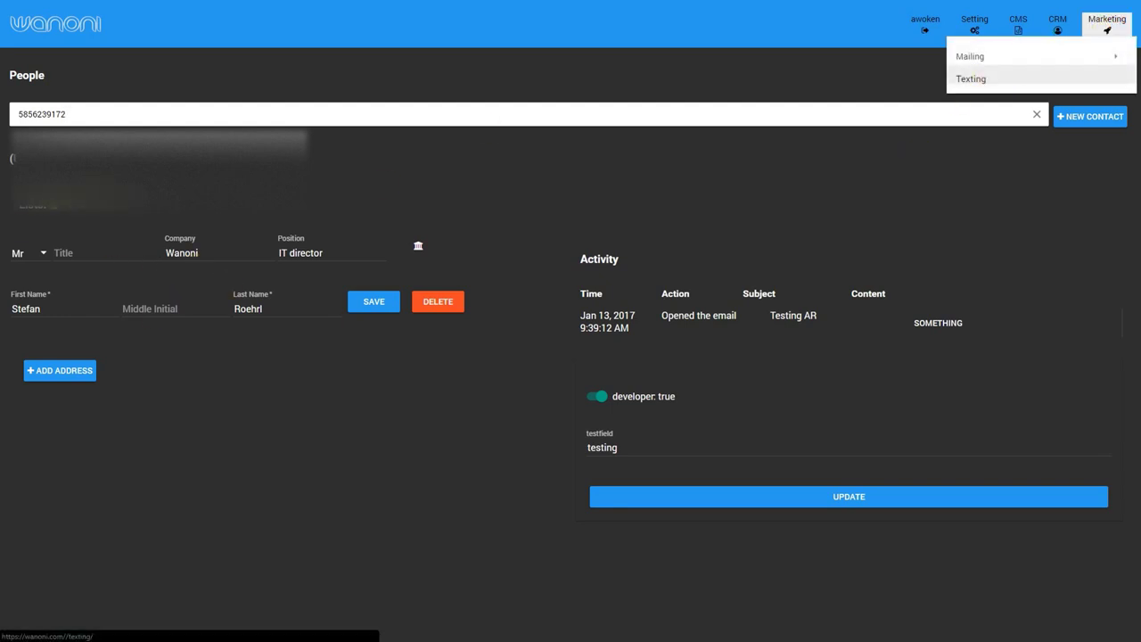
pyautogui.click(97, 207)
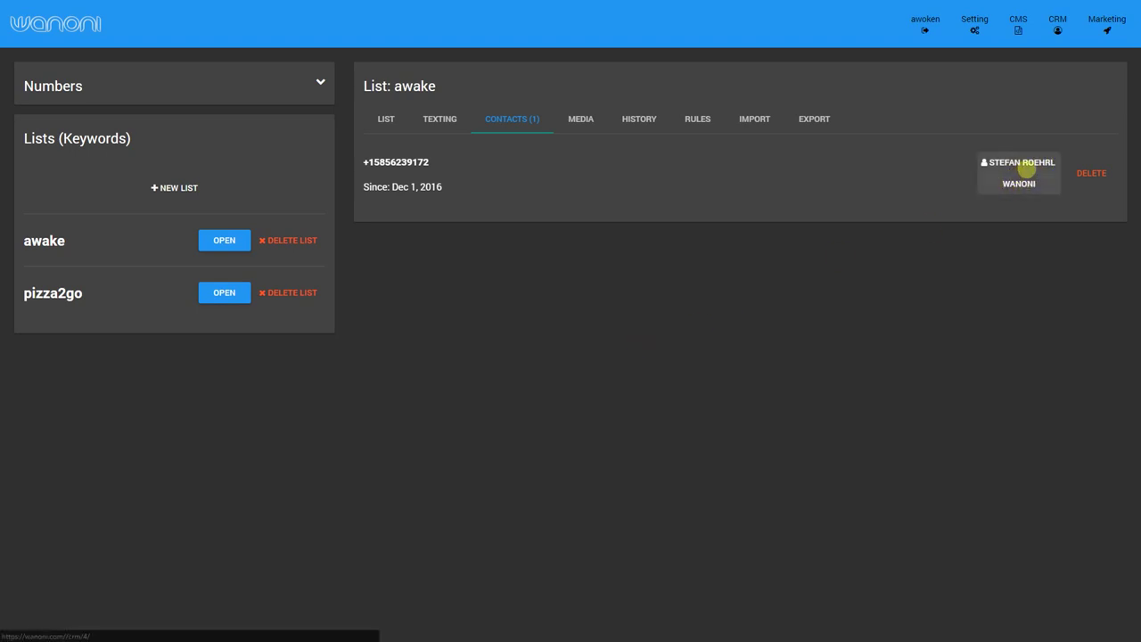
pyautogui.click(1012, 171)
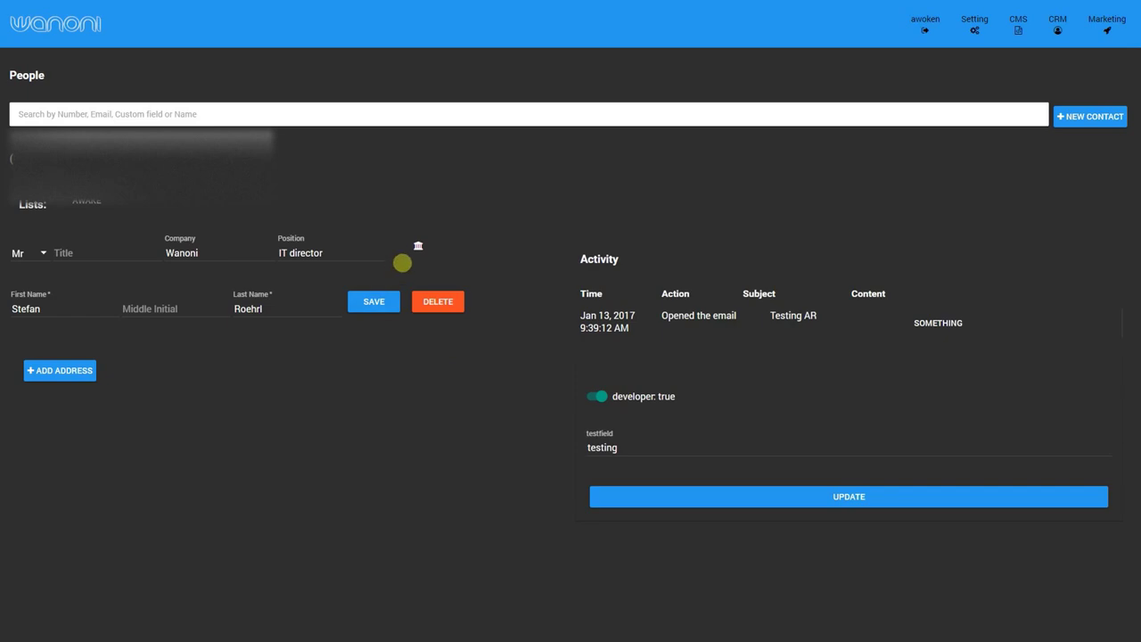
# Open the contact's company Wanoni, expand its positions and add a blank address.
pyautogui.click(415, 245)
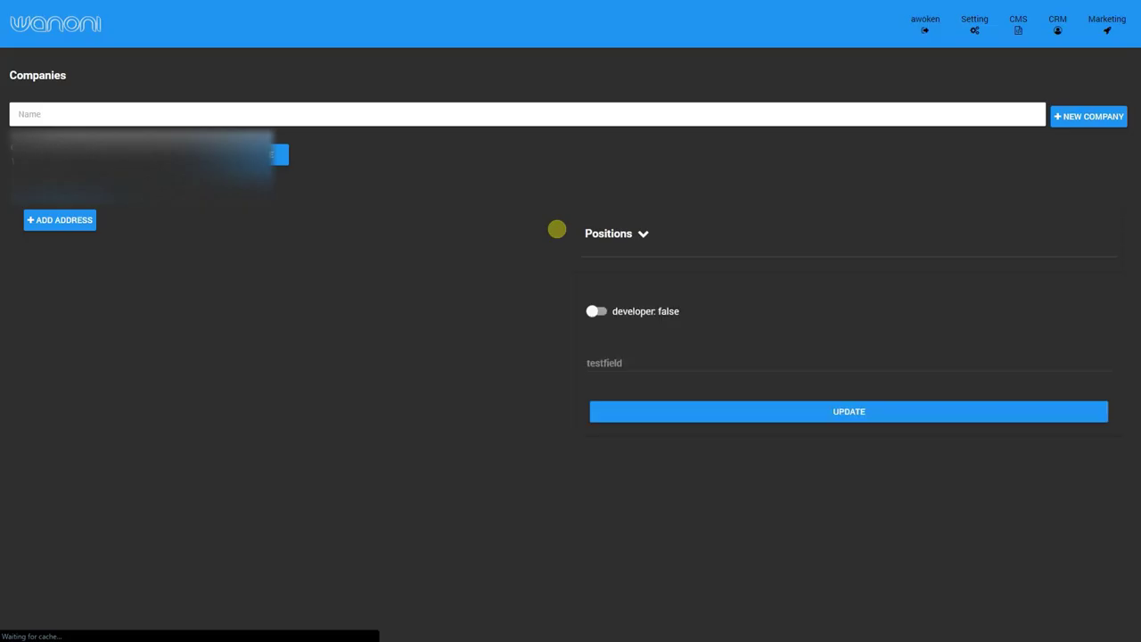
pyautogui.click(643, 234)
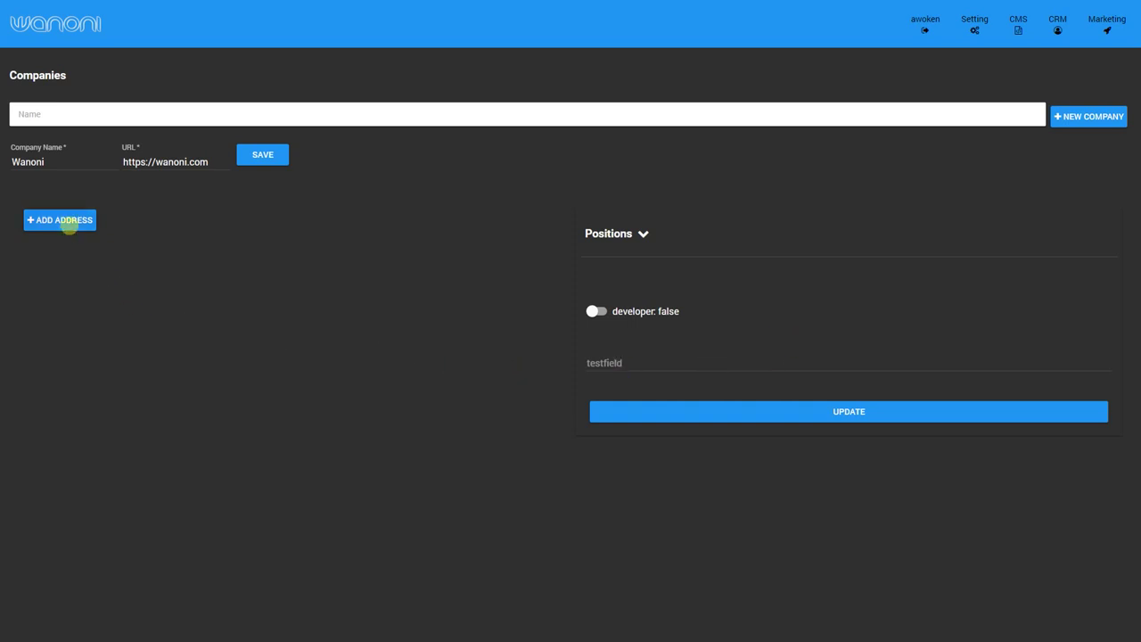
pyautogui.click(76, 225)
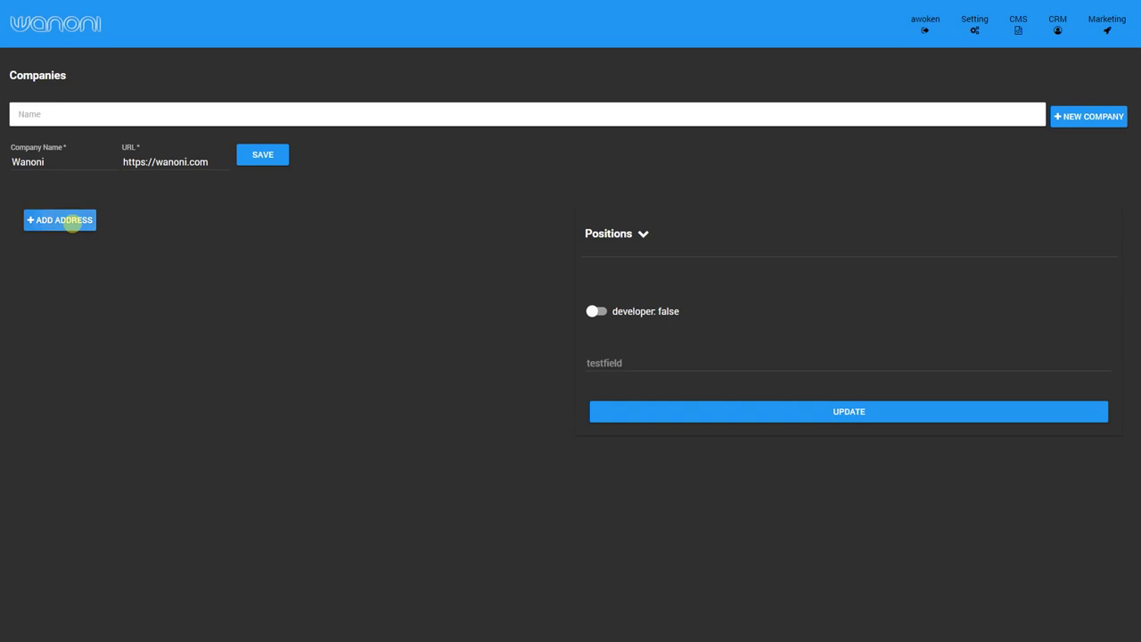
pyautogui.scroll(-1, 228, 432)
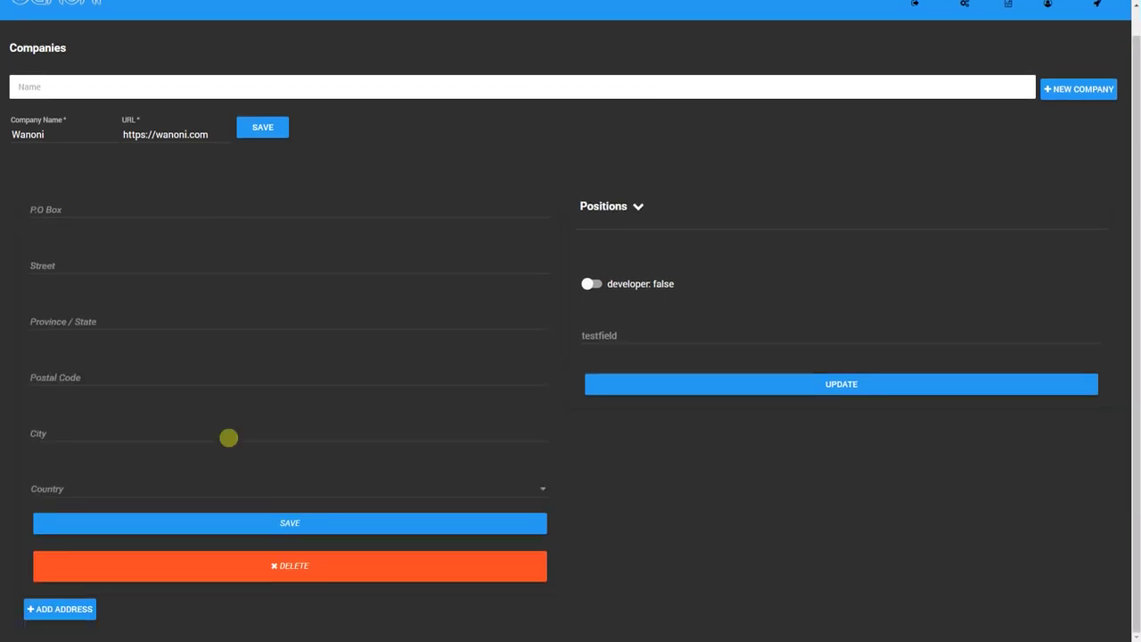
pyautogui.scroll(1, 228, 436)
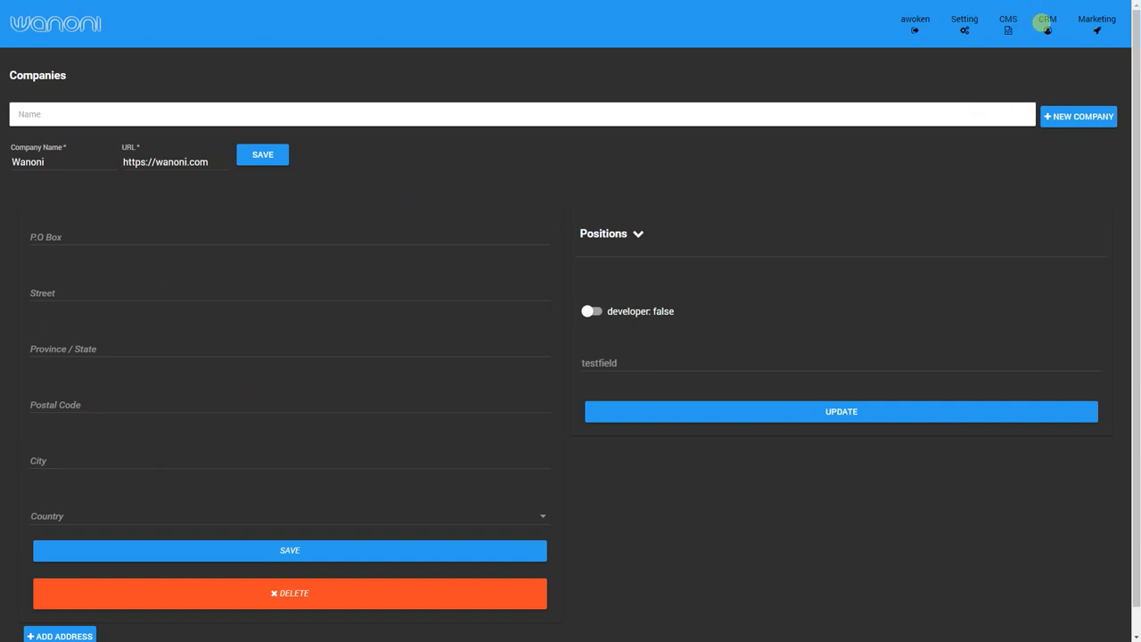
pyautogui.click(1048, 24)
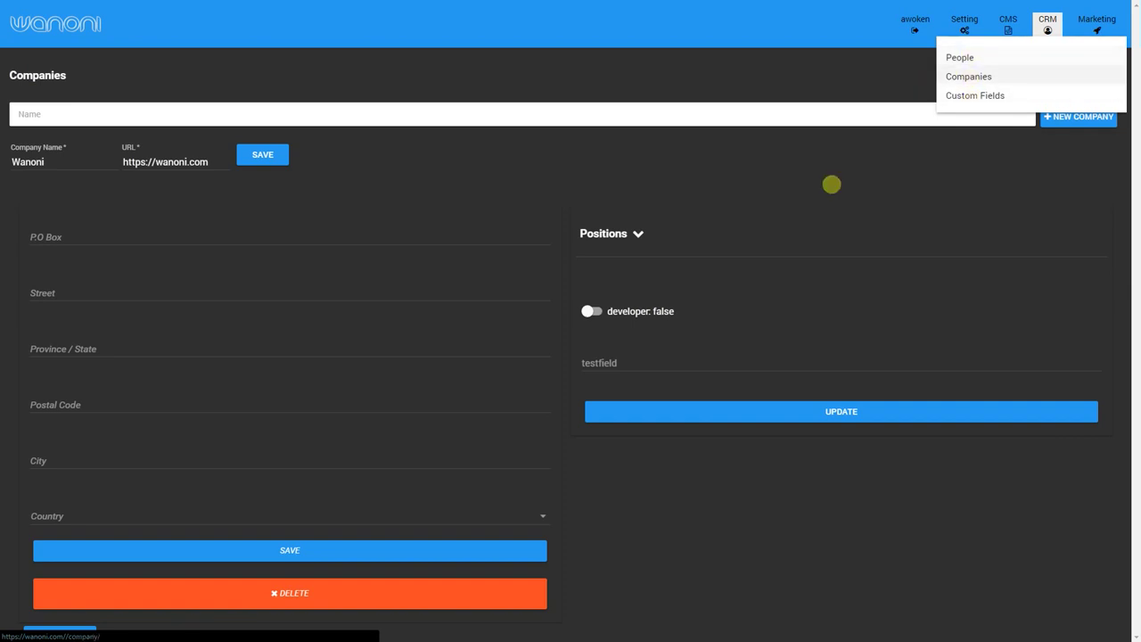
# Search People by the contact's first name and open the matching record.
pyautogui.click(988, 57)
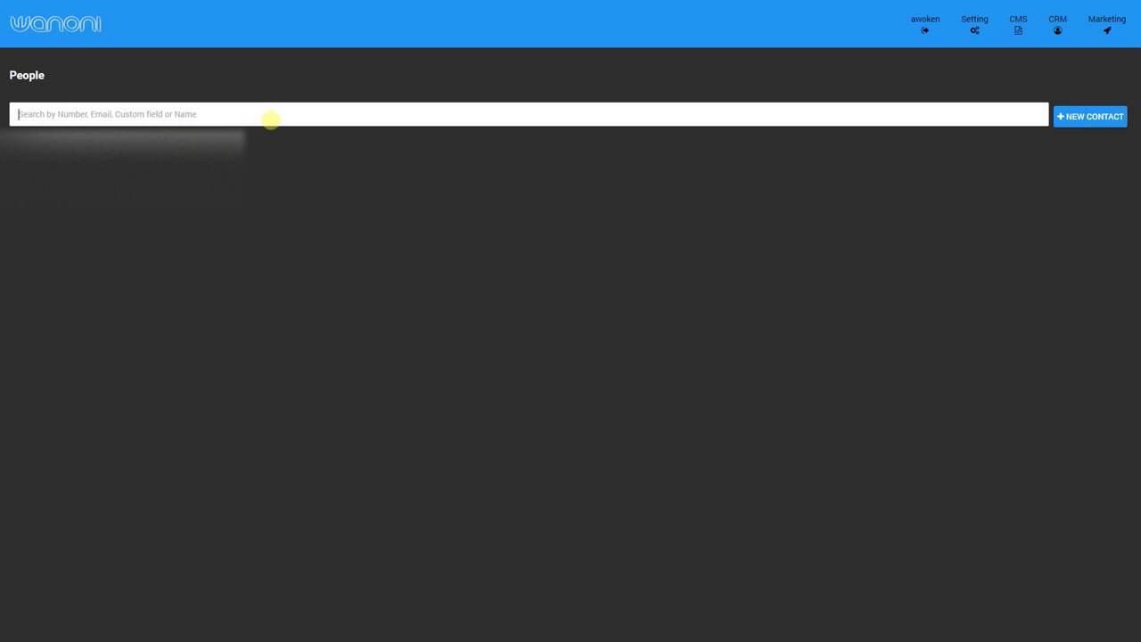
pyautogui.write('stef')
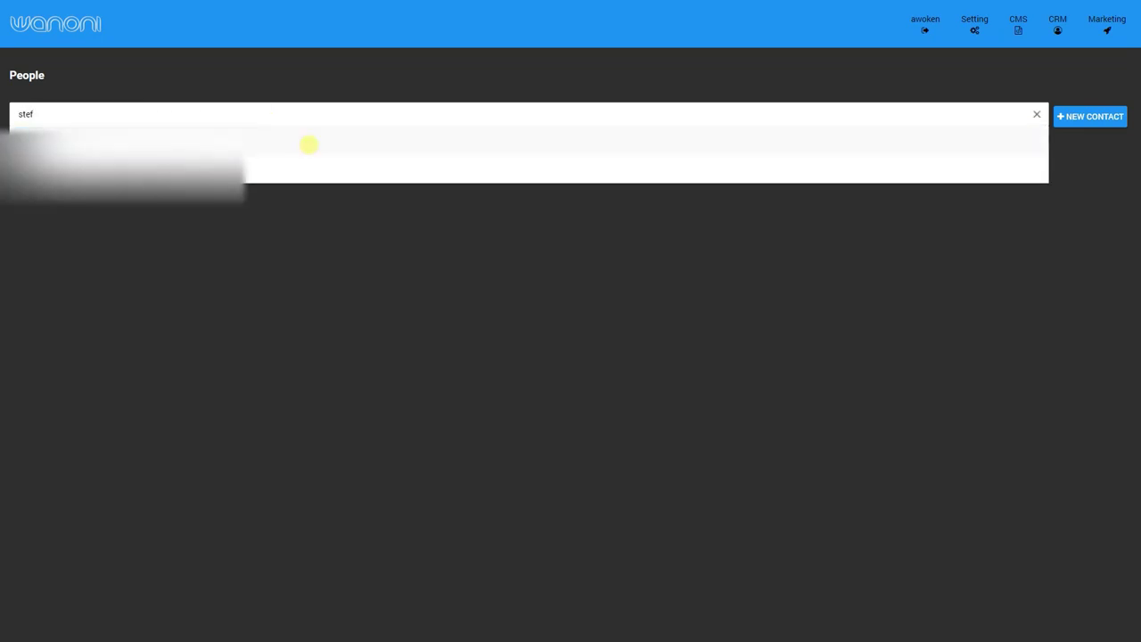
pyautogui.click(253, 151)
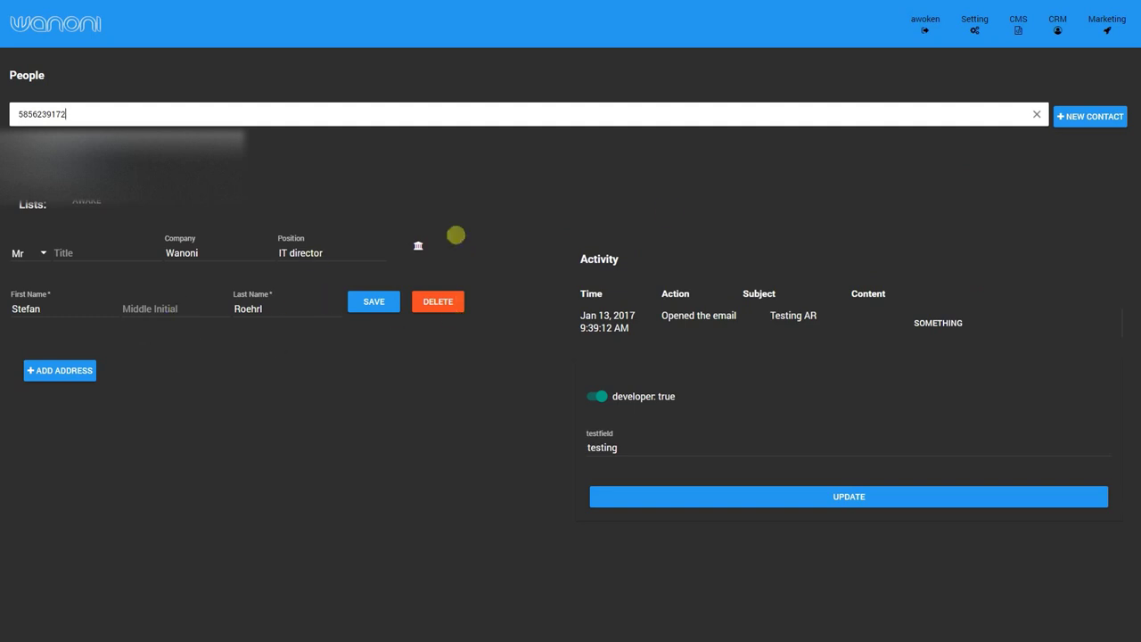
pyautogui.click(1104, 35)
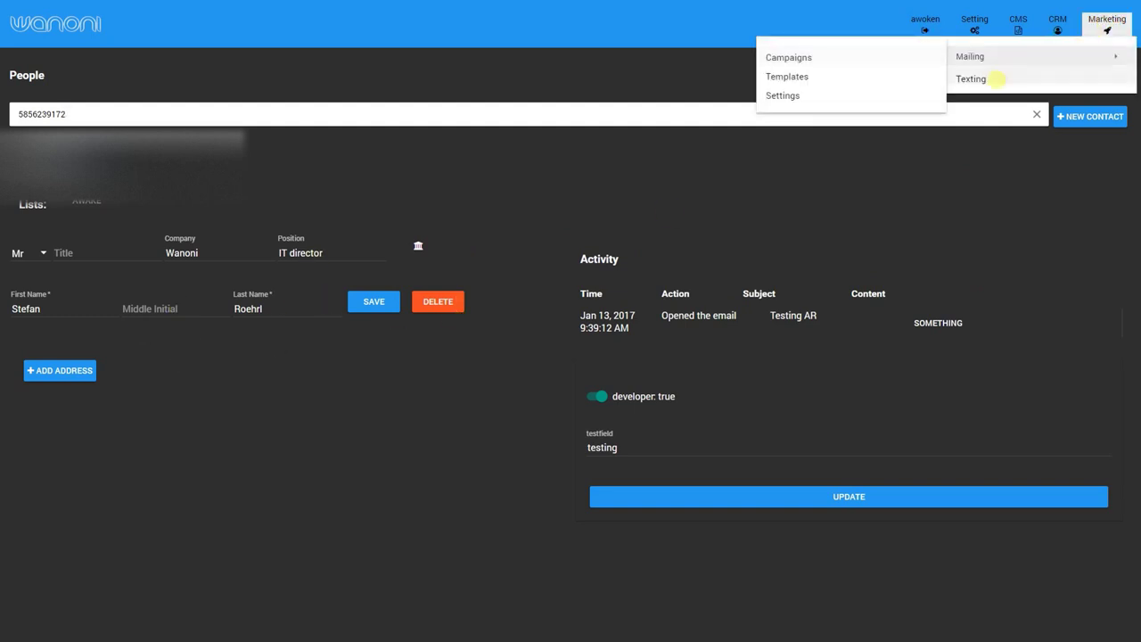
# View the awake texting list's export options, then go back to the People page.
pyautogui.click(996, 79)
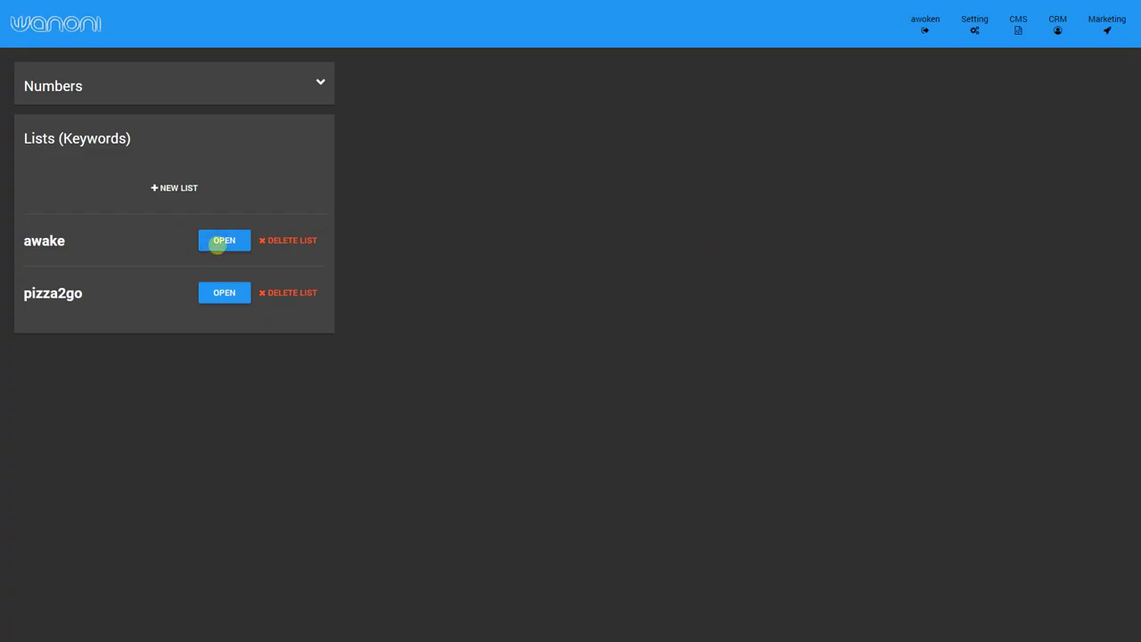
pyautogui.click(218, 240)
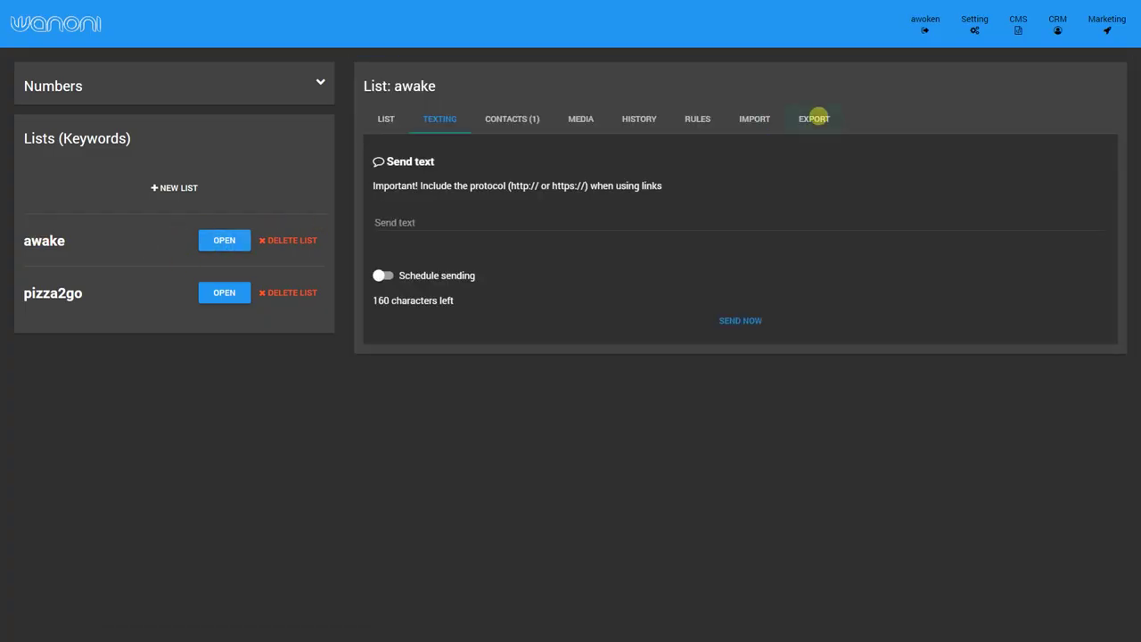
pyautogui.click(814, 119)
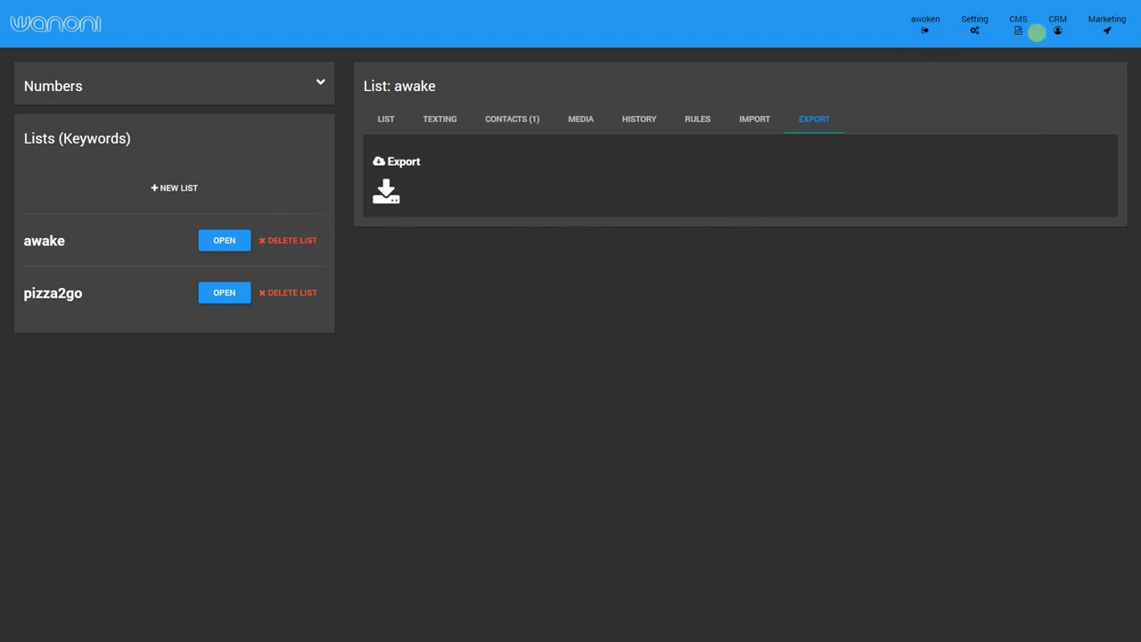
pyautogui.click(1037, 33)
pyautogui.click(1006, 53)
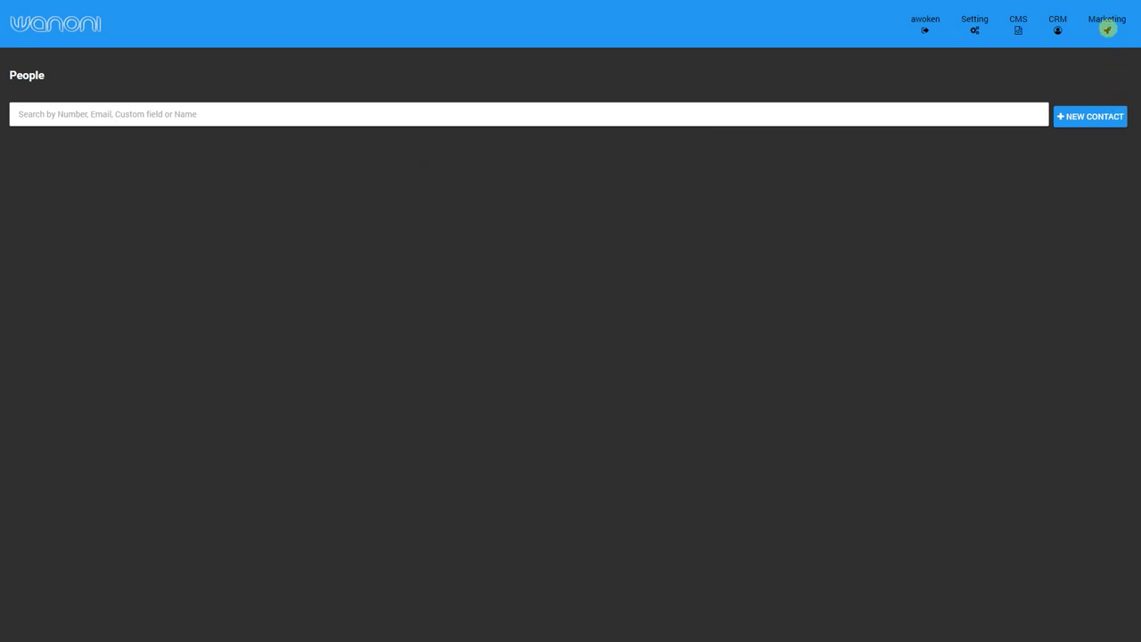
# Search People by the first digits of the contact's phone number and open the match.
pyautogui.click(1107, 29)
pyautogui.click(854, 112)
pyautogui.write('585')
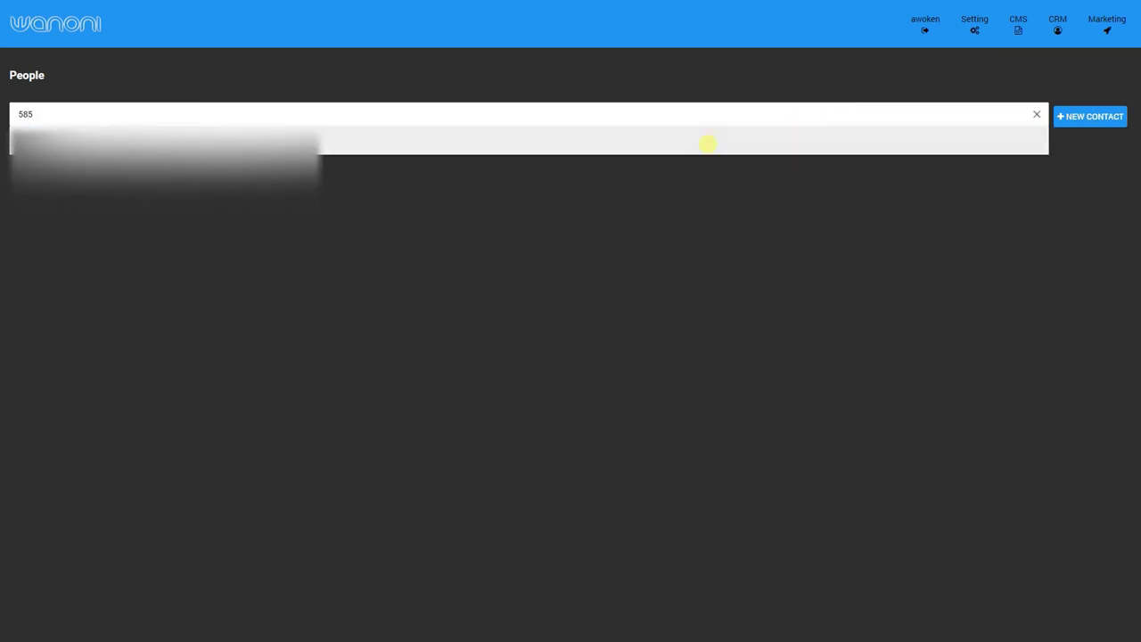
pyautogui.click(710, 141)
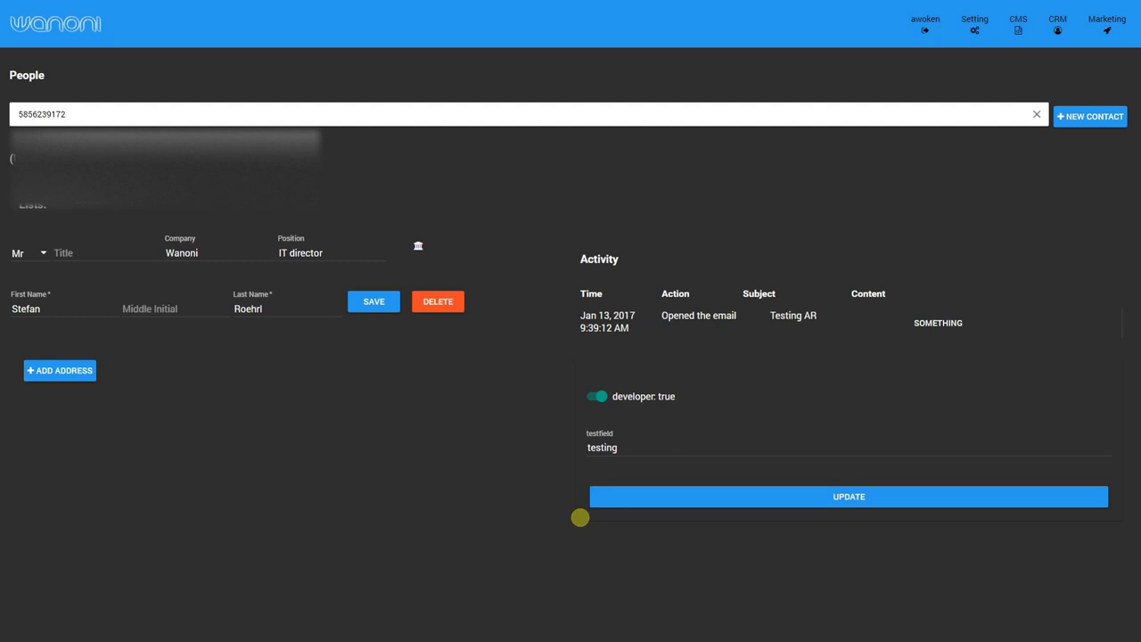